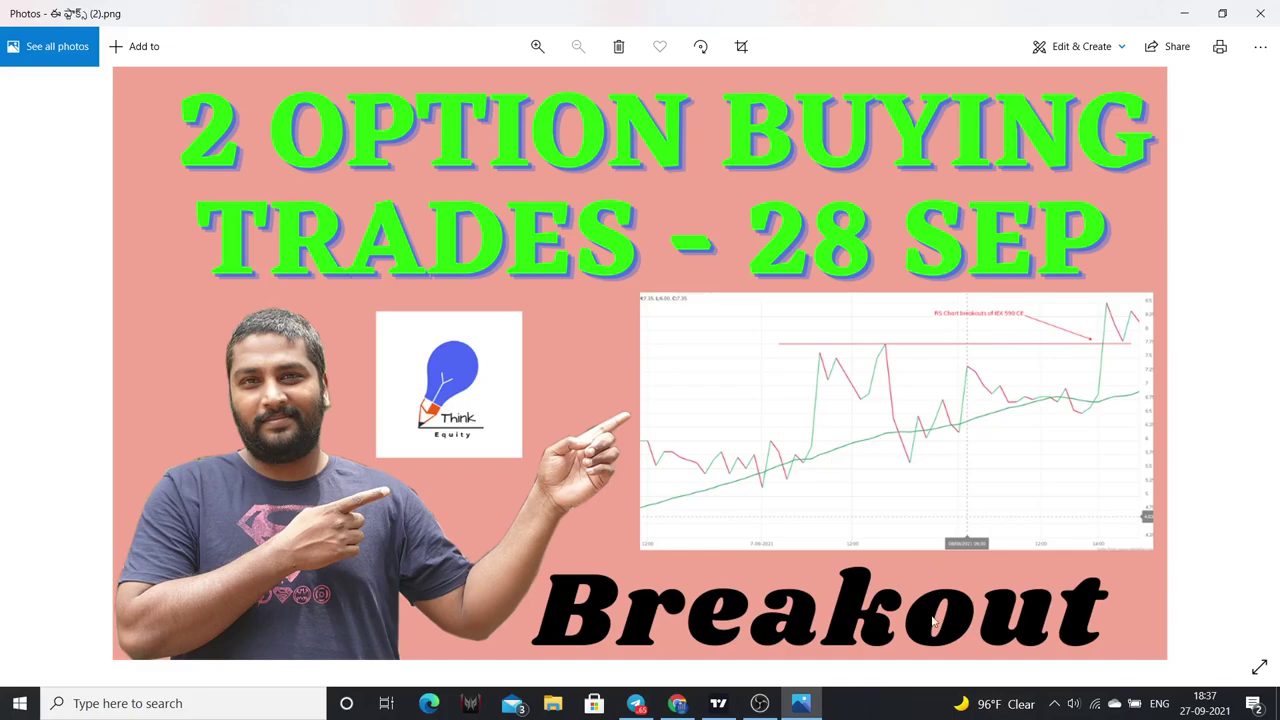
Switch to Telegram and enlarge the phone chat screenshot posted at 10:31 in the Think Equity - Learn to Earn channel
click(637, 704)
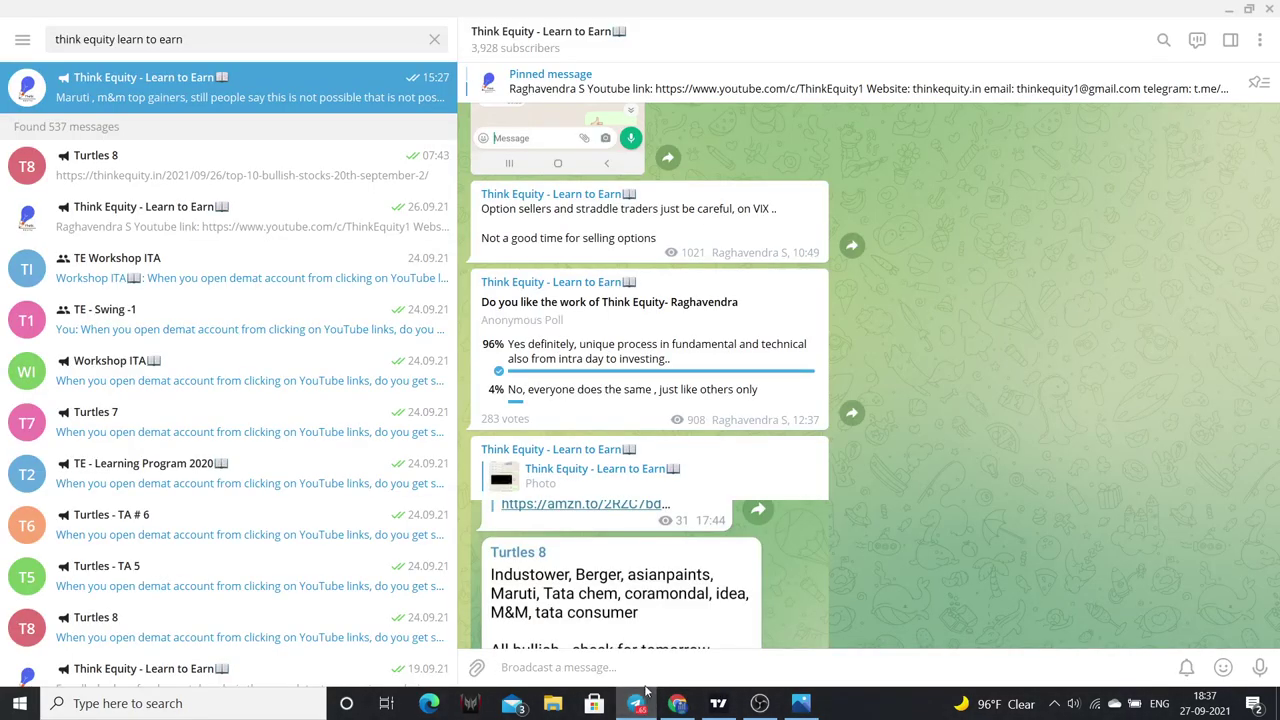
scroll(884, 464, up, 6)
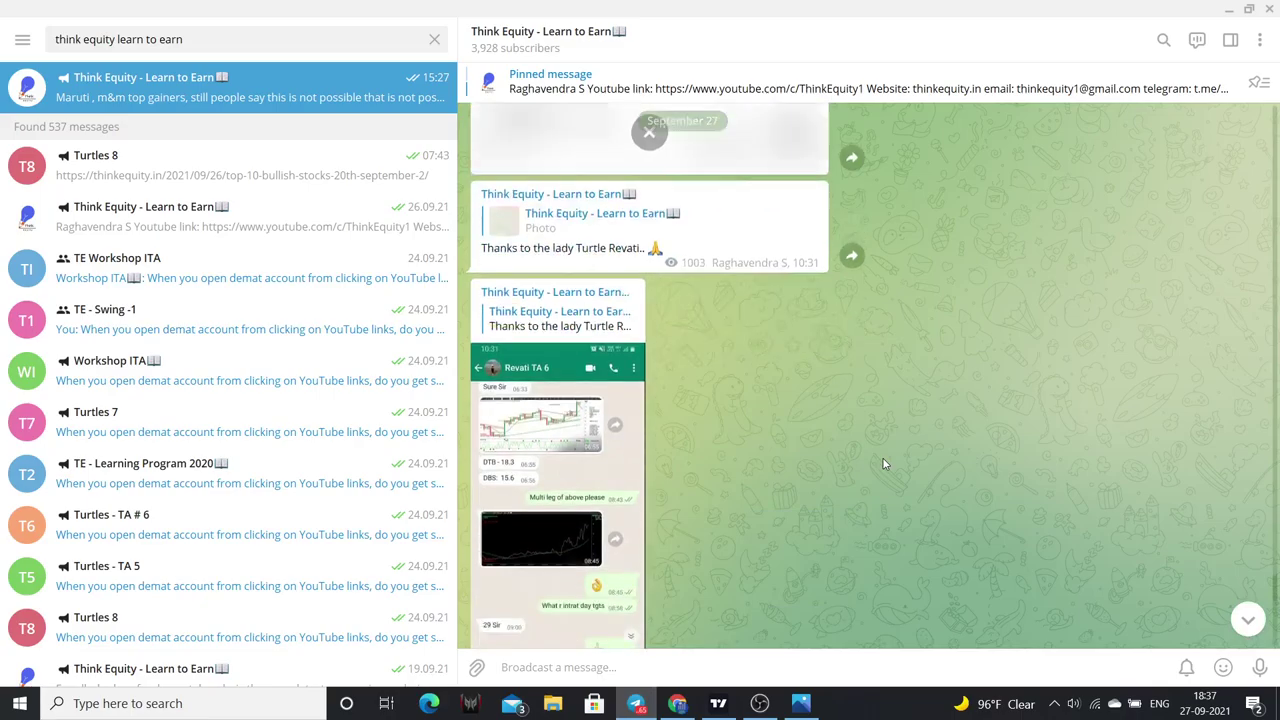
scroll(884, 464, down, 10)
scroll(580, 418, up, 8)
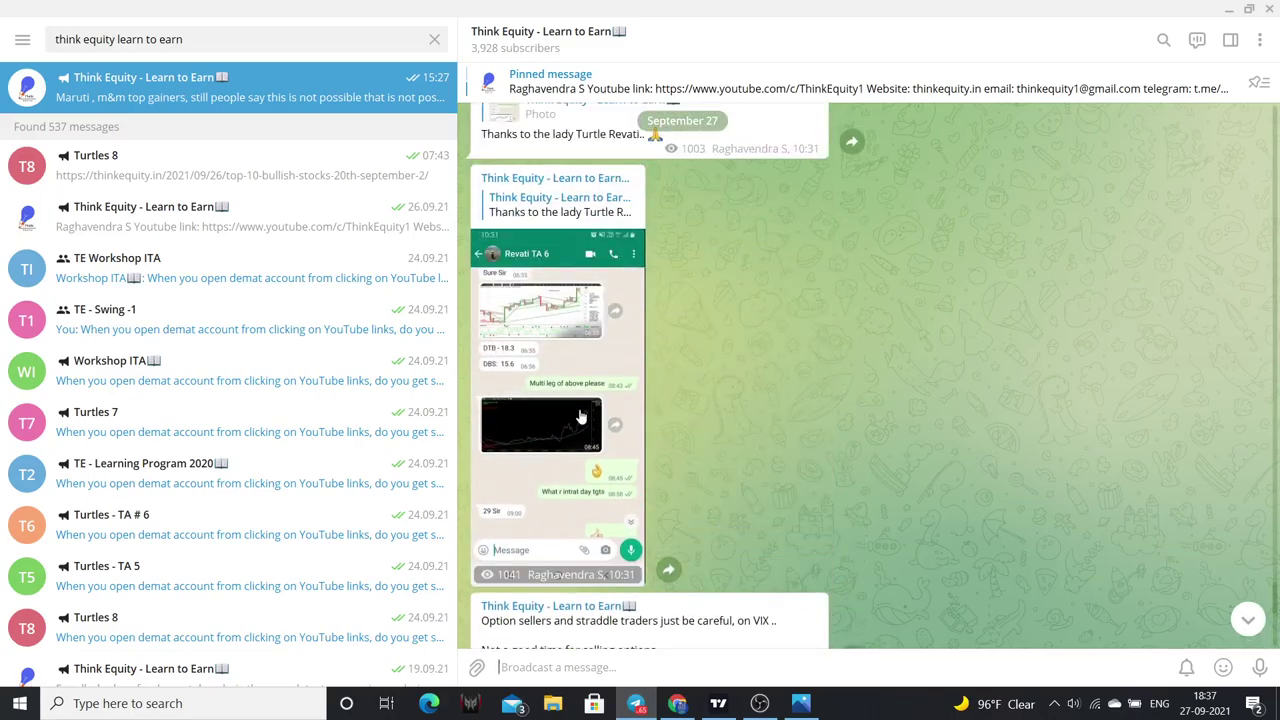
click(580, 418)
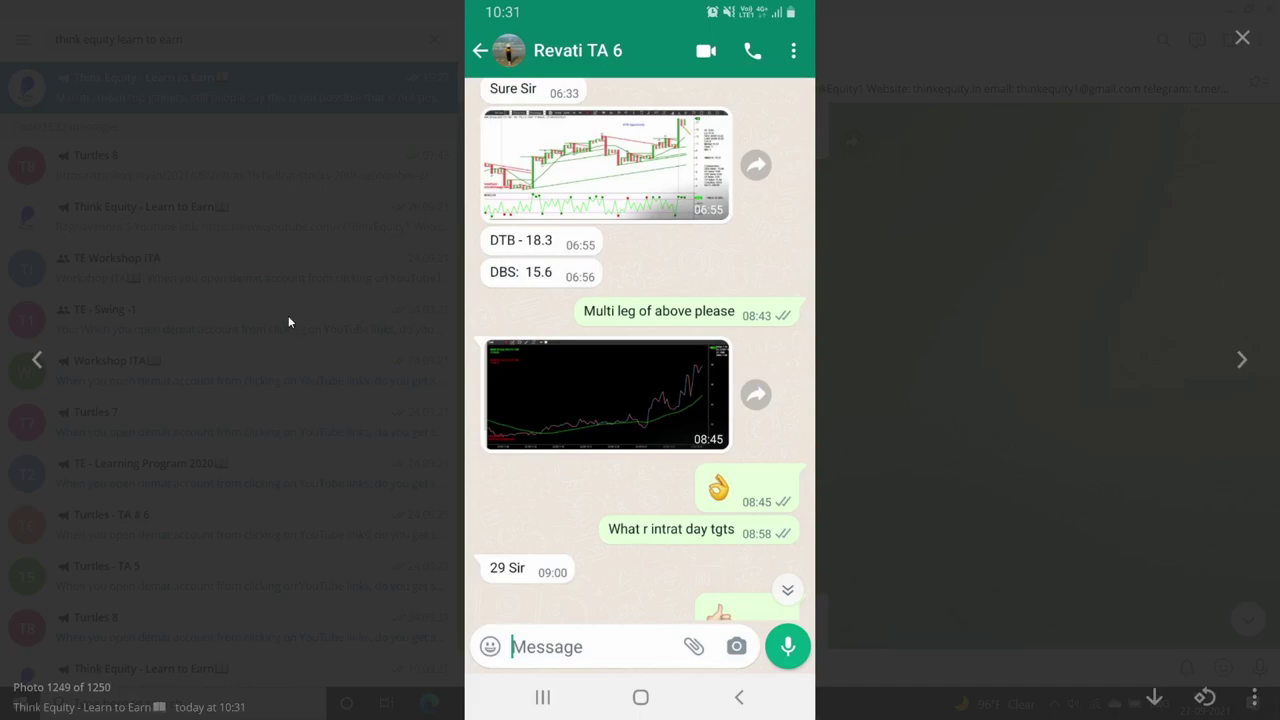
View the four preceding channel photos back to the AMRUTANJAN chart, close the photo viewer and minimize Telegram
click(38, 365)
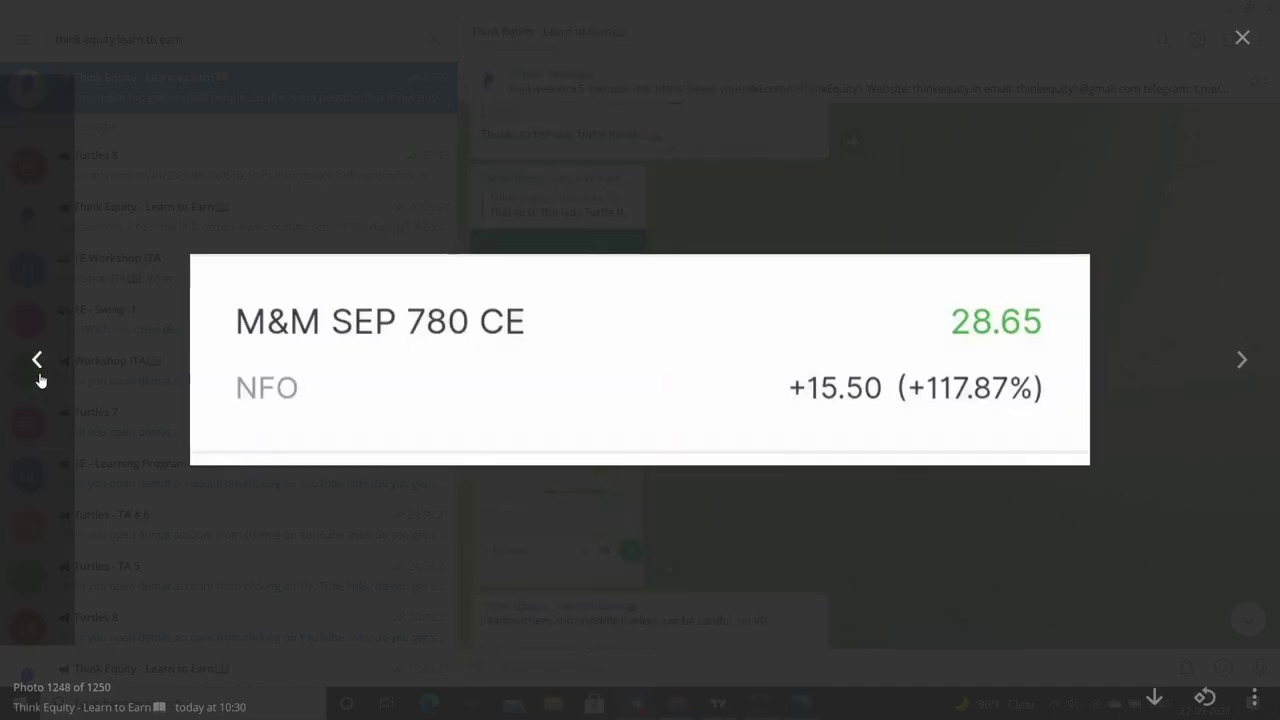
click(40, 379)
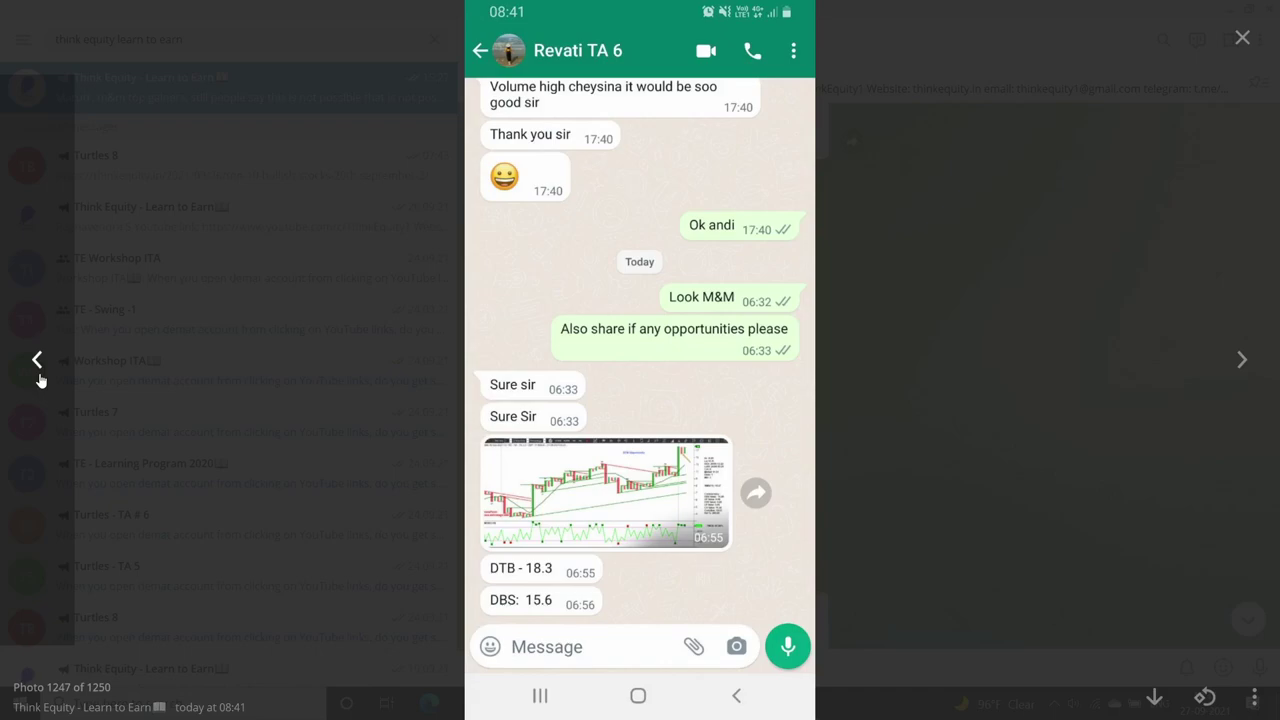
click(40, 379)
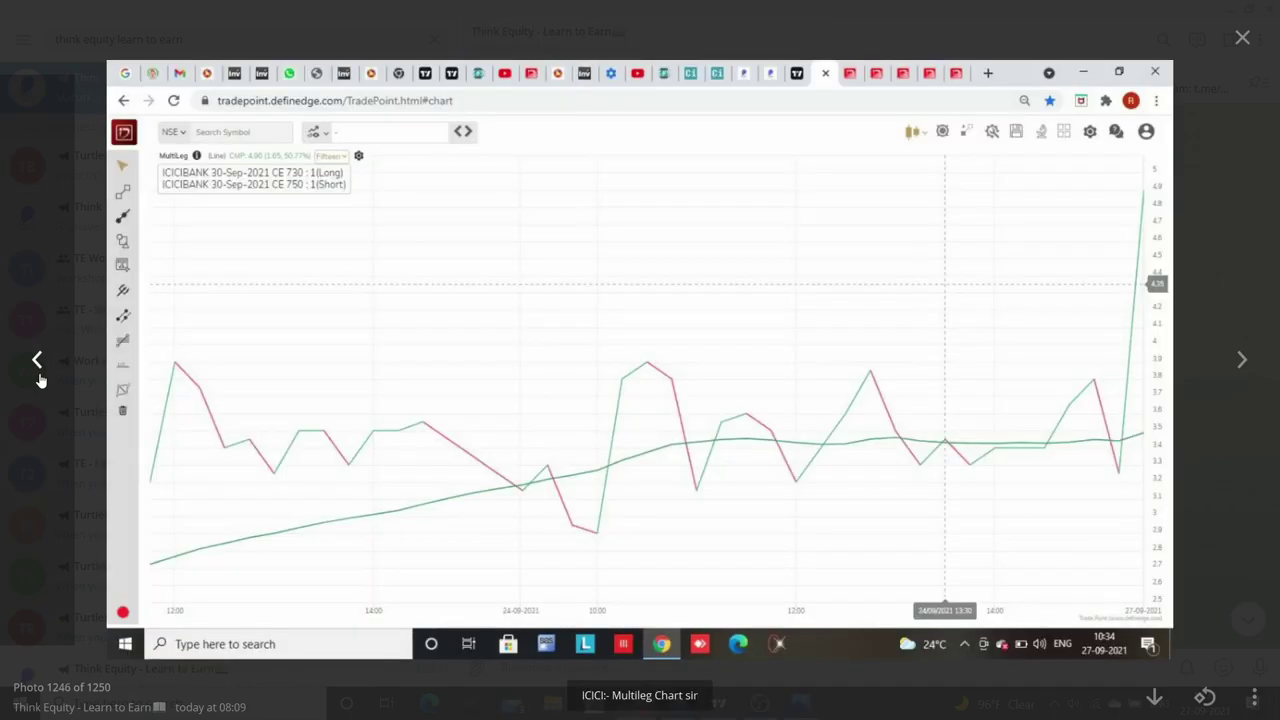
click(40, 379)
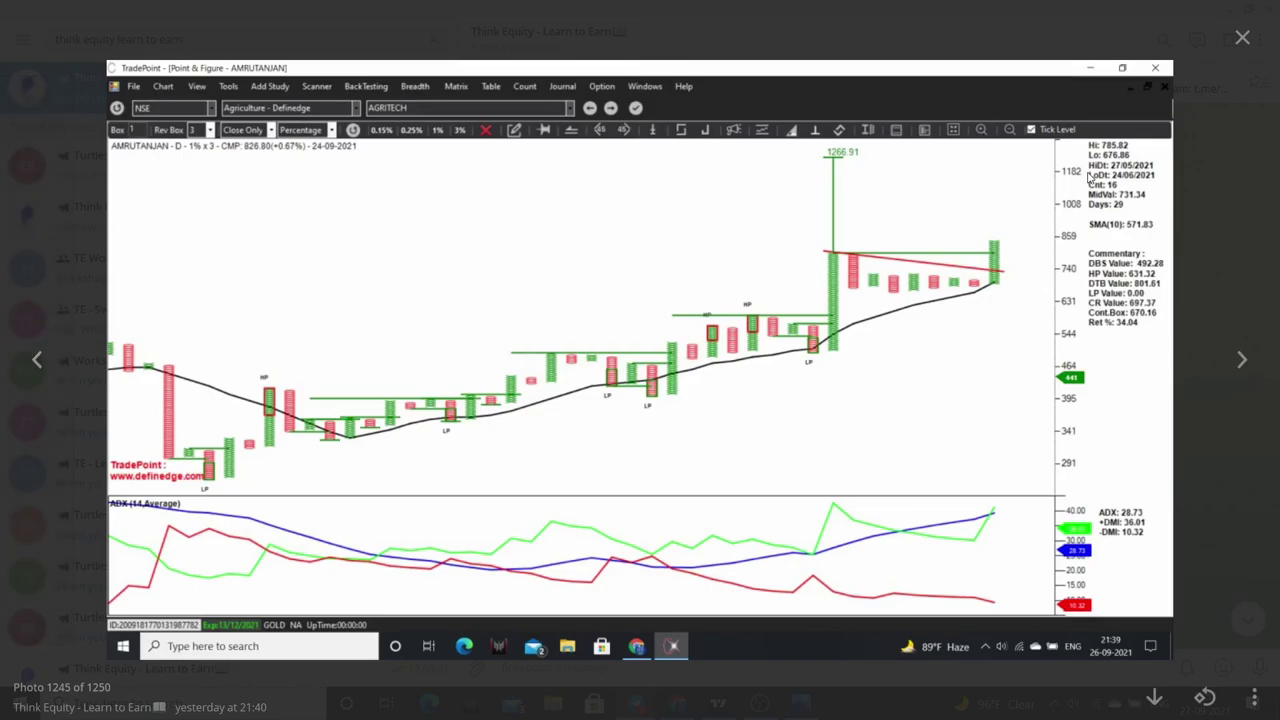
click(1242, 37)
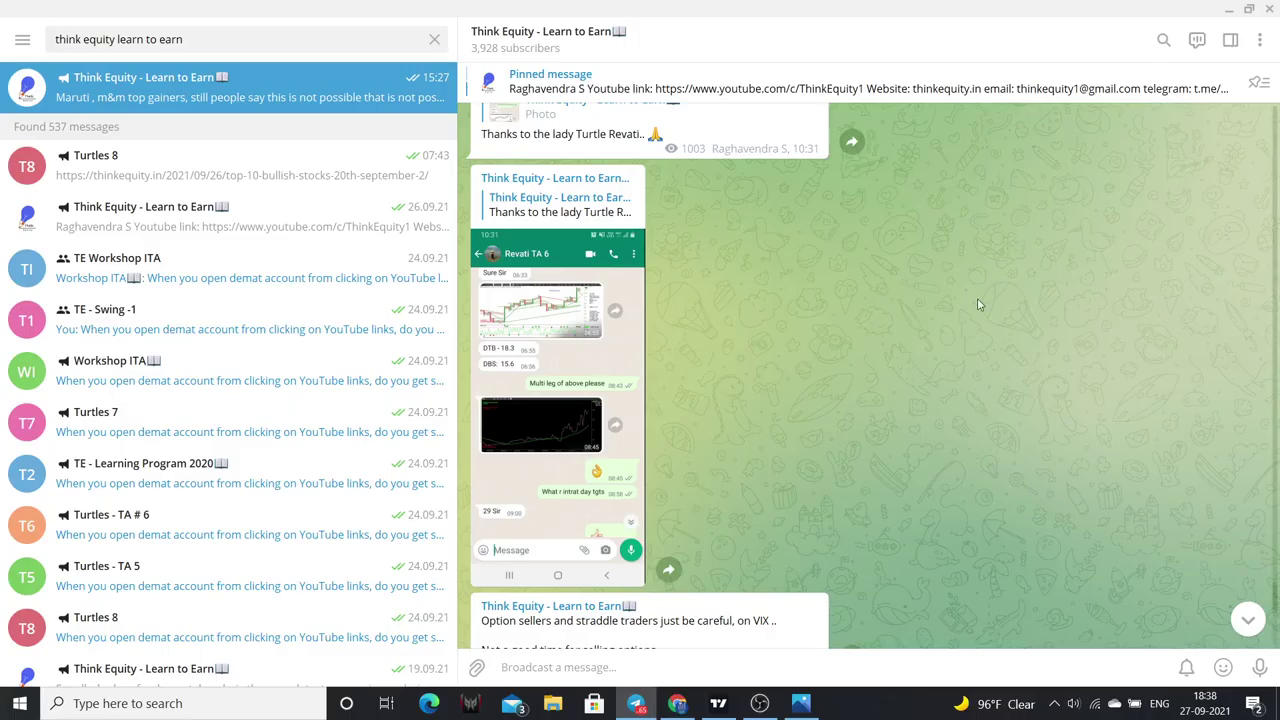
scroll(979, 305, down, 3)
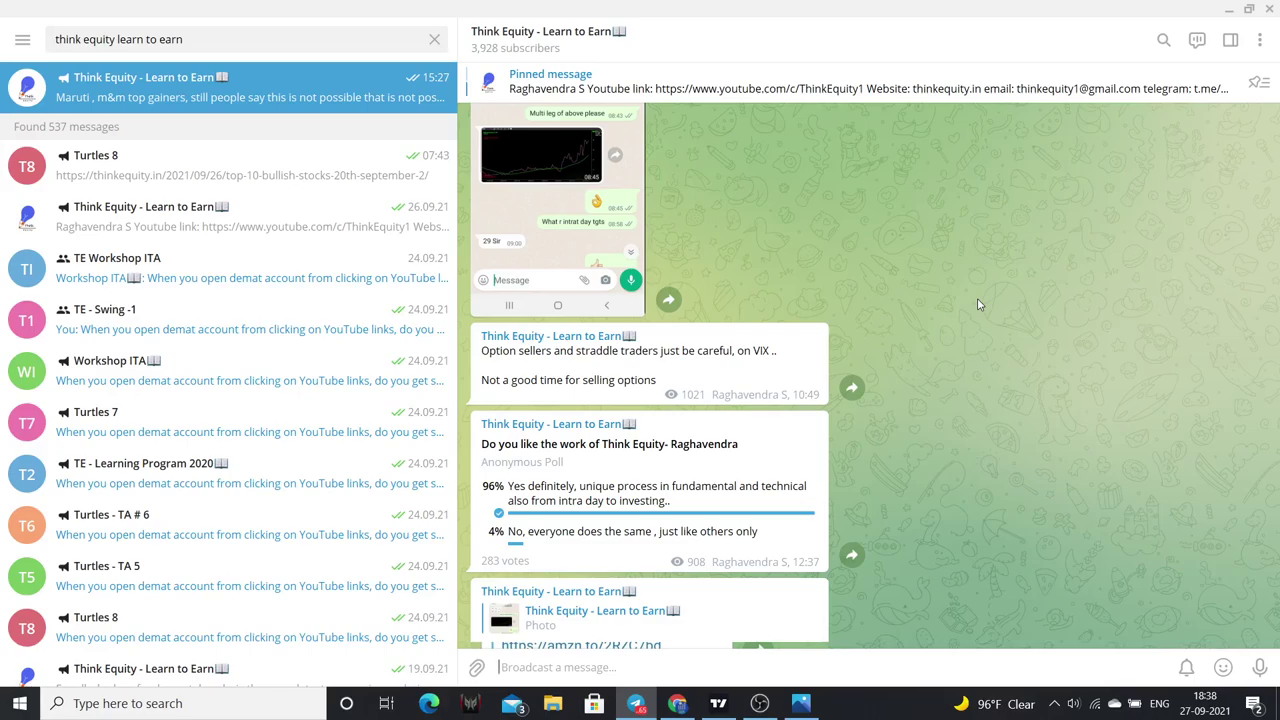
click(1231, 12)
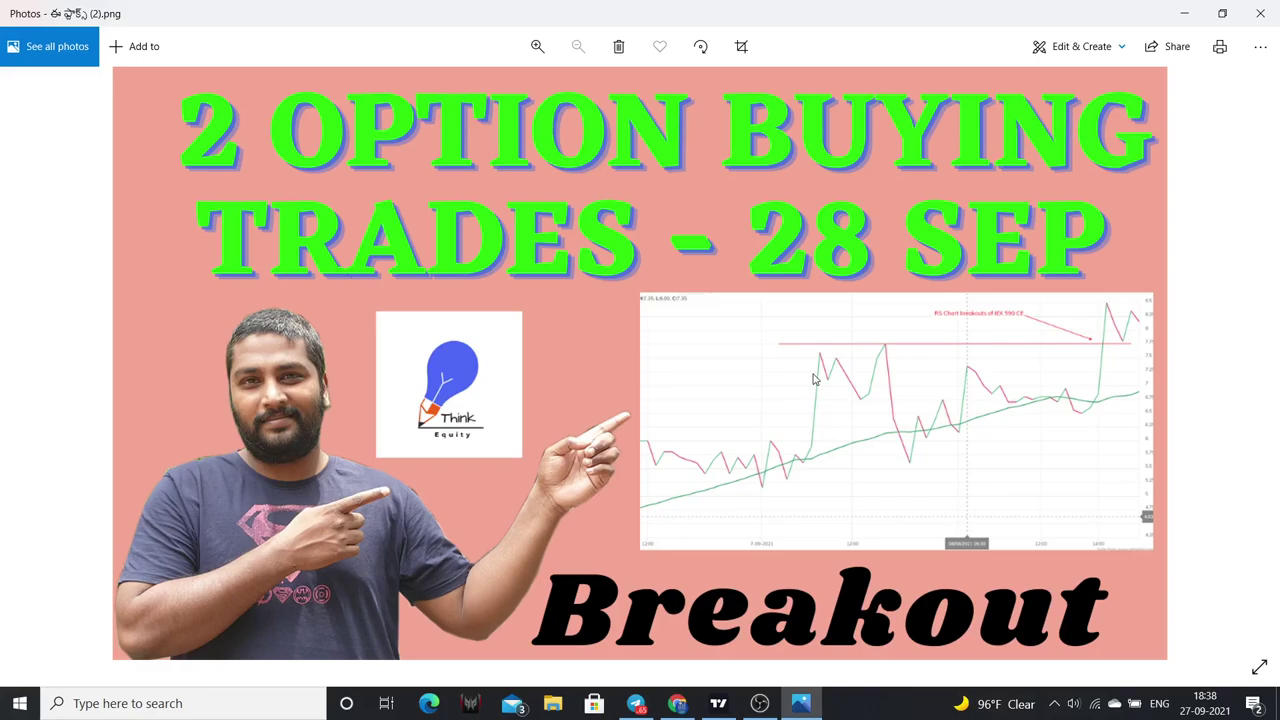
Switch to Chrome and browse the uploaded videos of the Think Equity YouTube channel down to the older ones
click(668, 708)
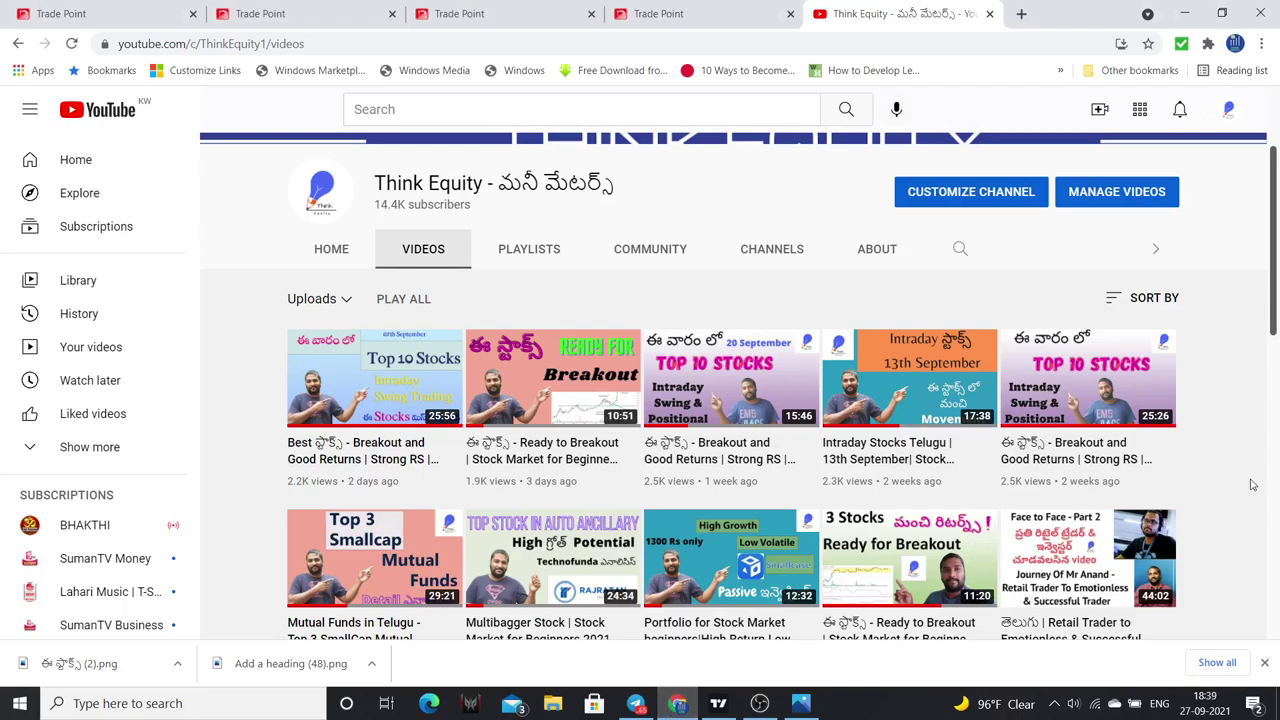
scroll(1252, 485, down, 1)
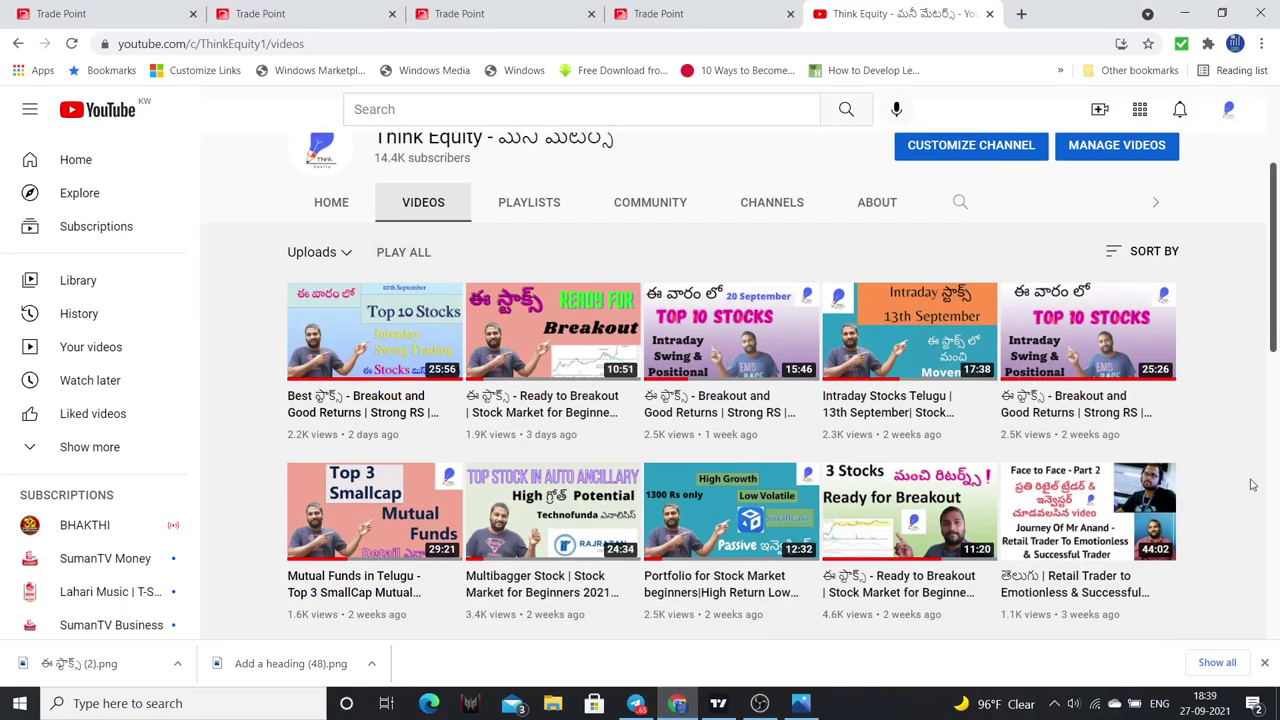
scroll(1252, 485, down, 2)
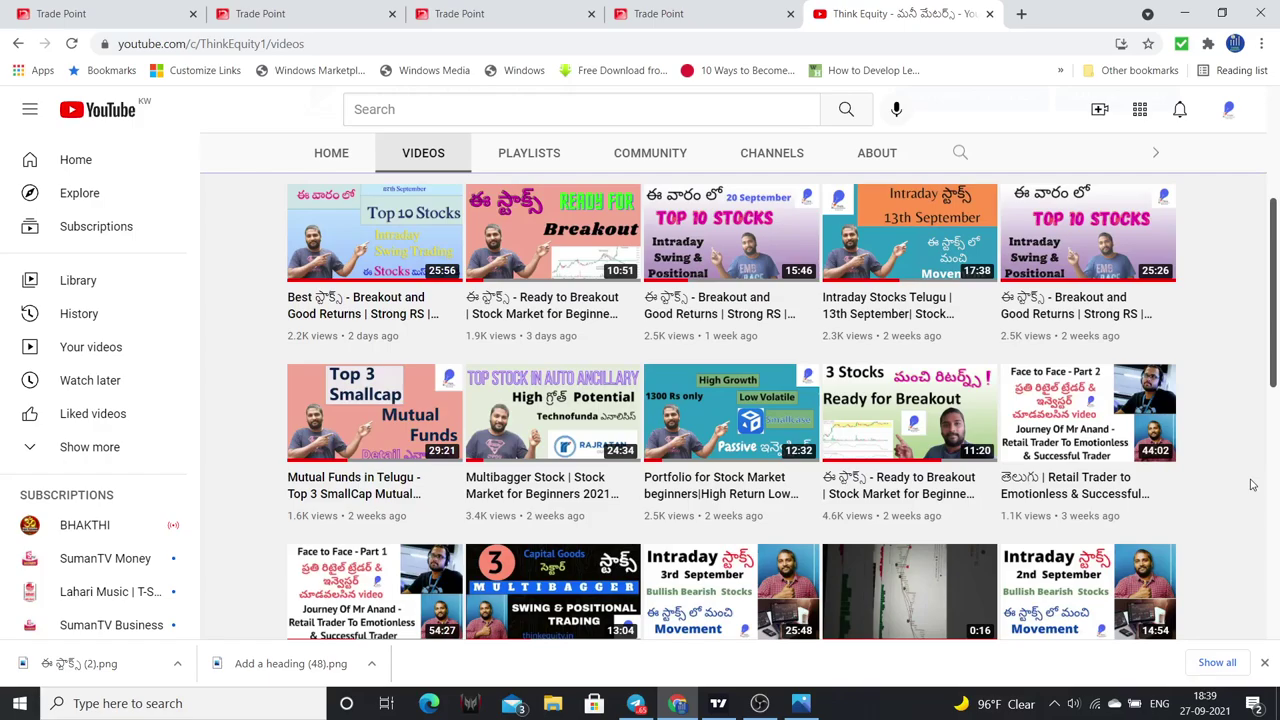
scroll(1252, 485, down, 9)
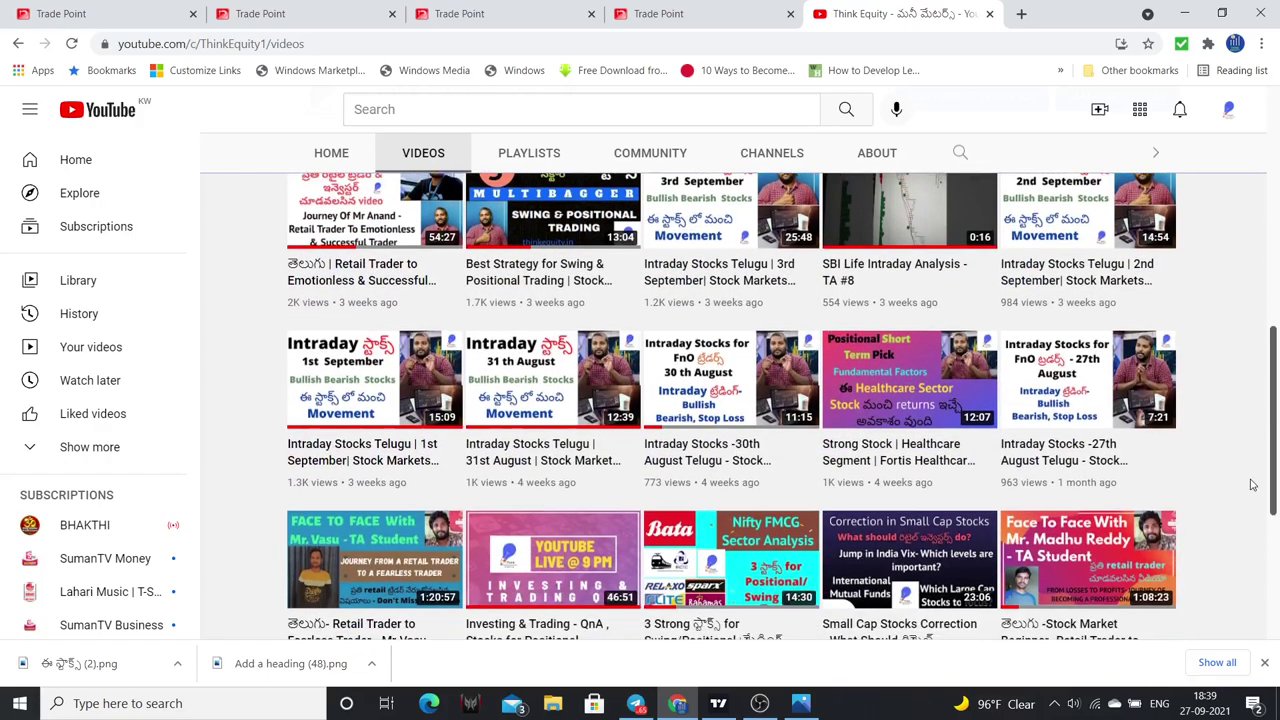
scroll(1252, 485, down, 2)
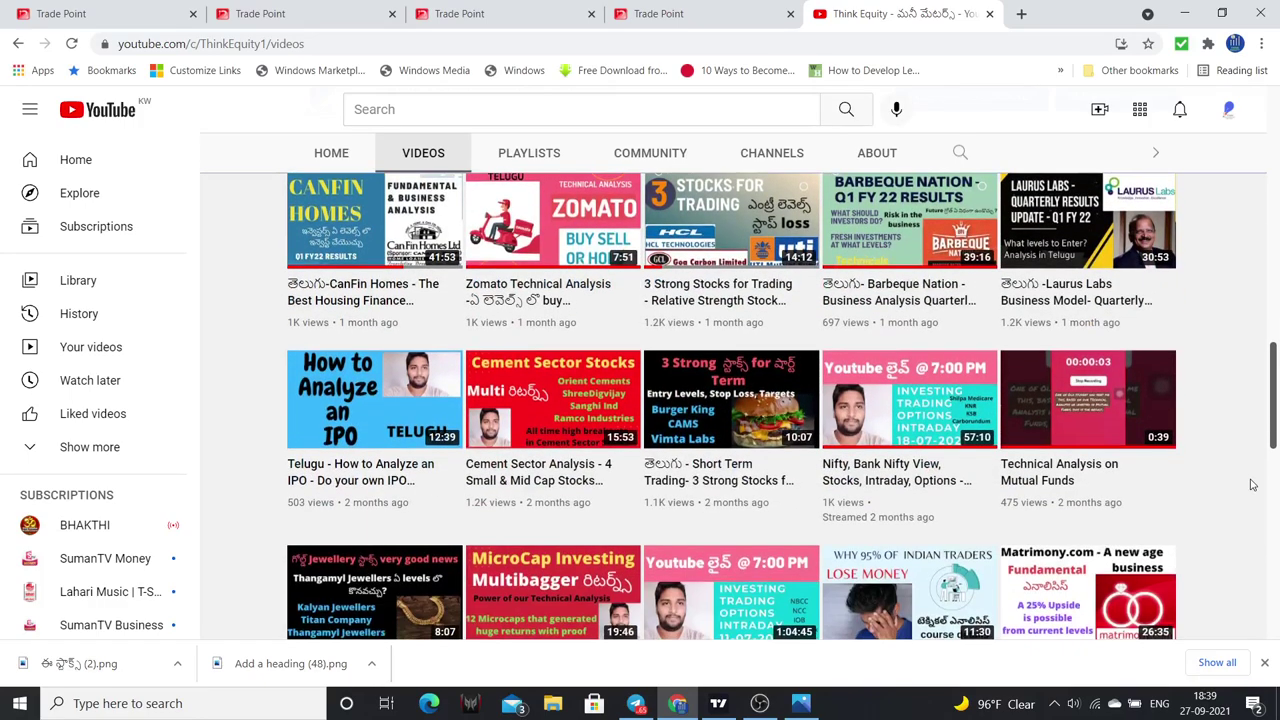
Switch to TradingView and examine the RELIANCE daily chart's TE Sys 2 NIFTY 125 indicator across its recent and older history
click(718, 703)
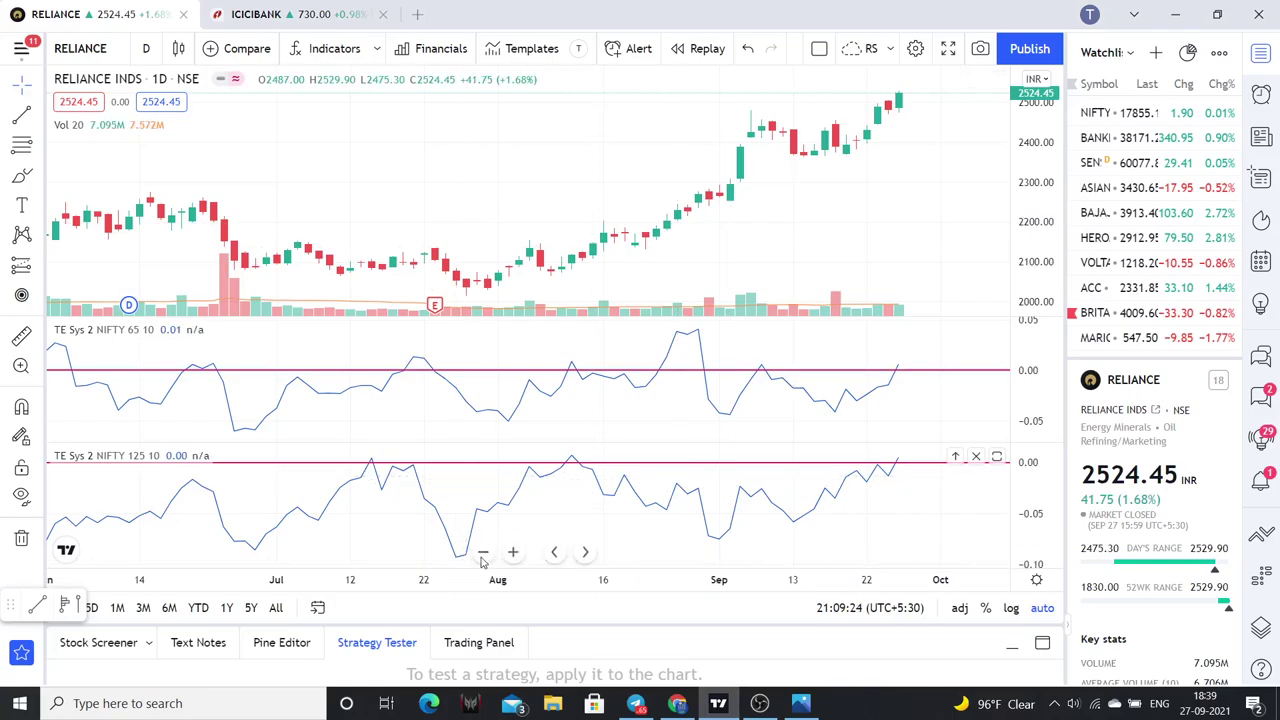
click(483, 552)
click(483, 552)
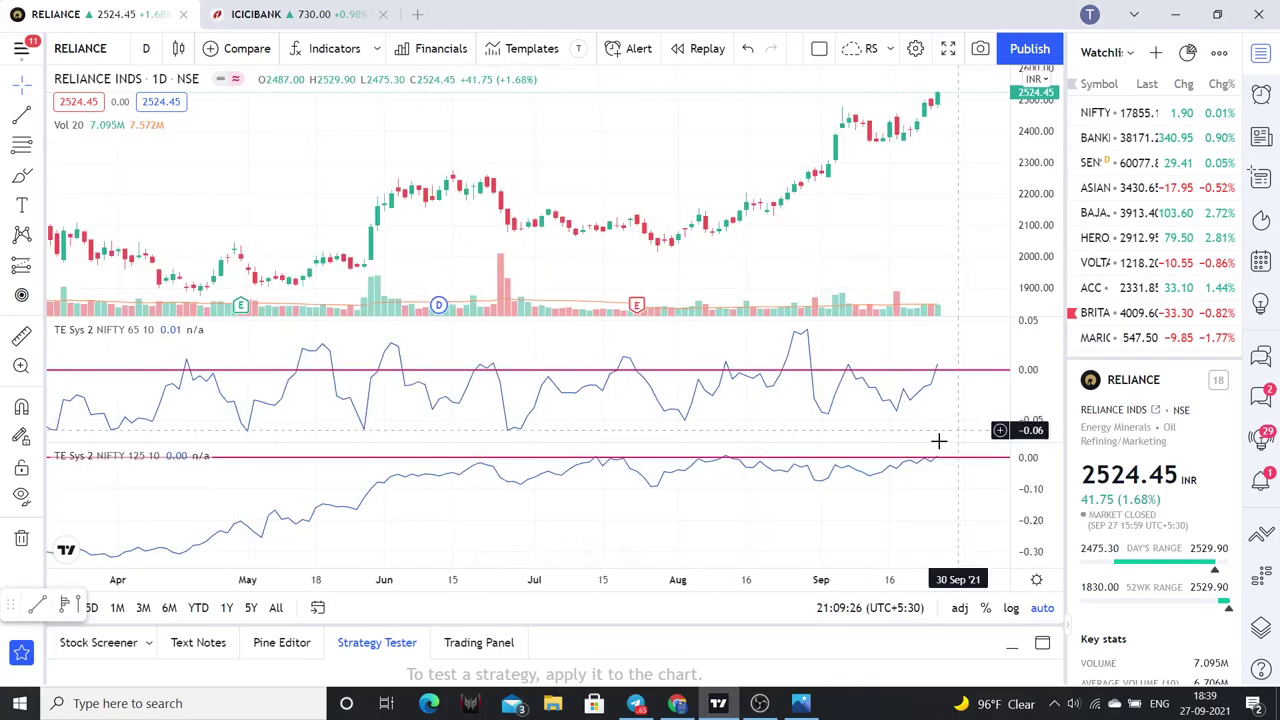
double_click(491, 567)
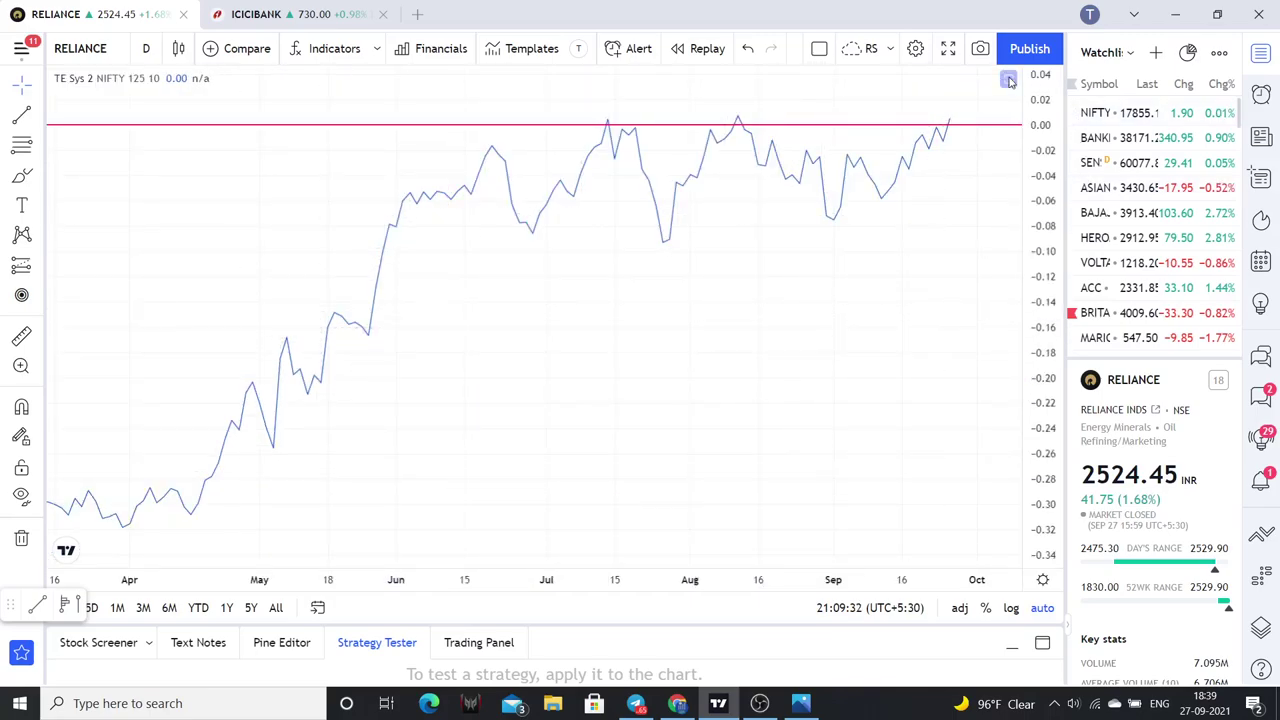
double_click(572, 487)
scroll(569, 480, left, 5)
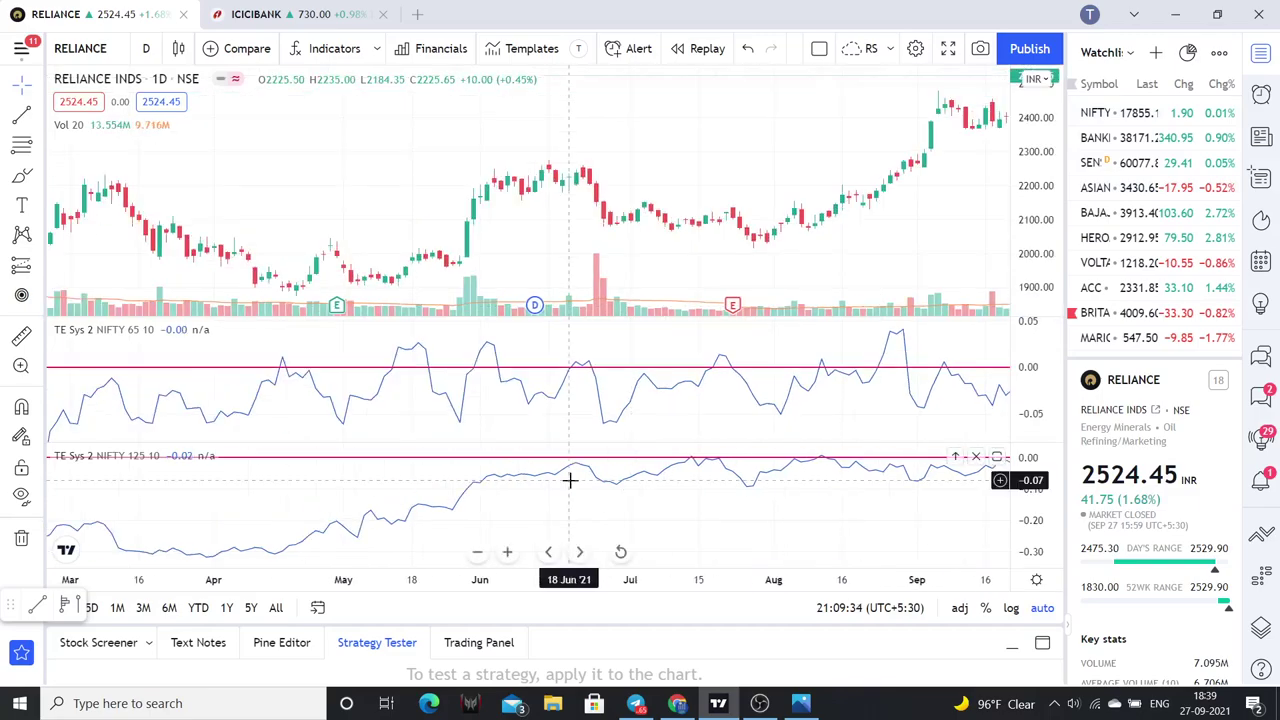
click(477, 553)
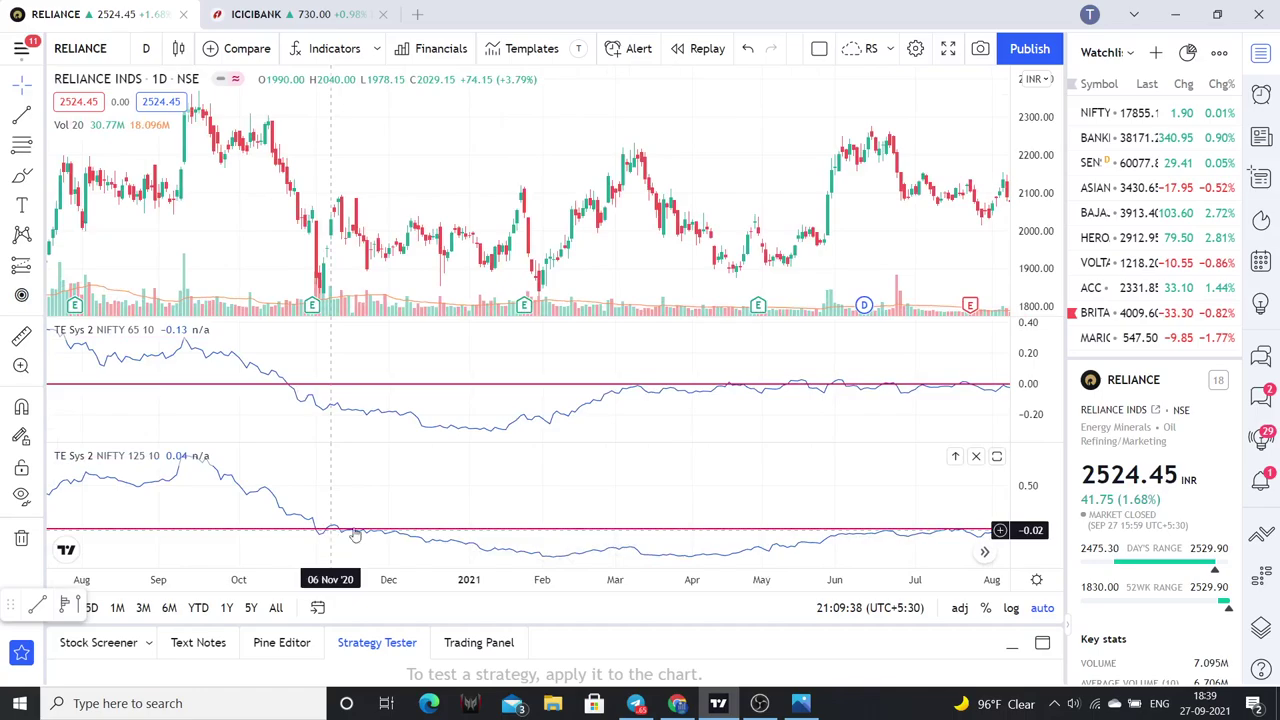
scroll(713, 488, right, 6)
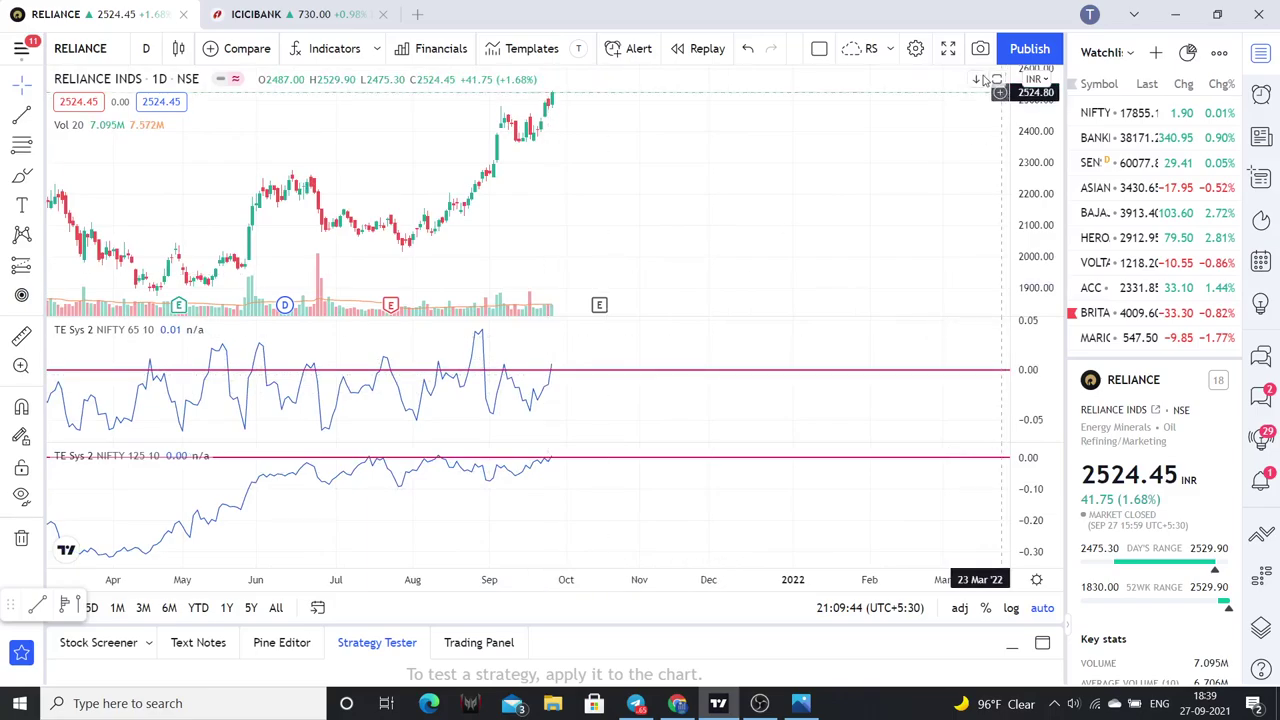
Maximize the RELIANCE price pane and set the chart interval to 1 hour
click(997, 79)
scroll(714, 263, left, 3)
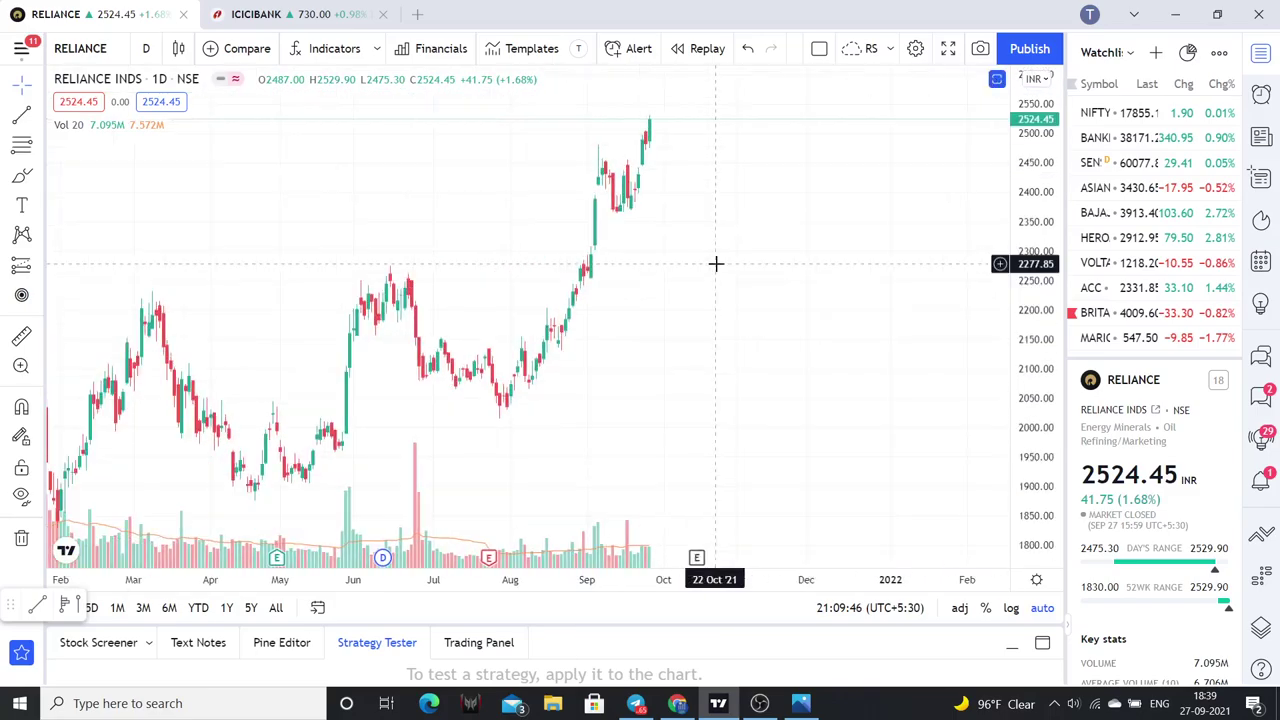
click(145, 48)
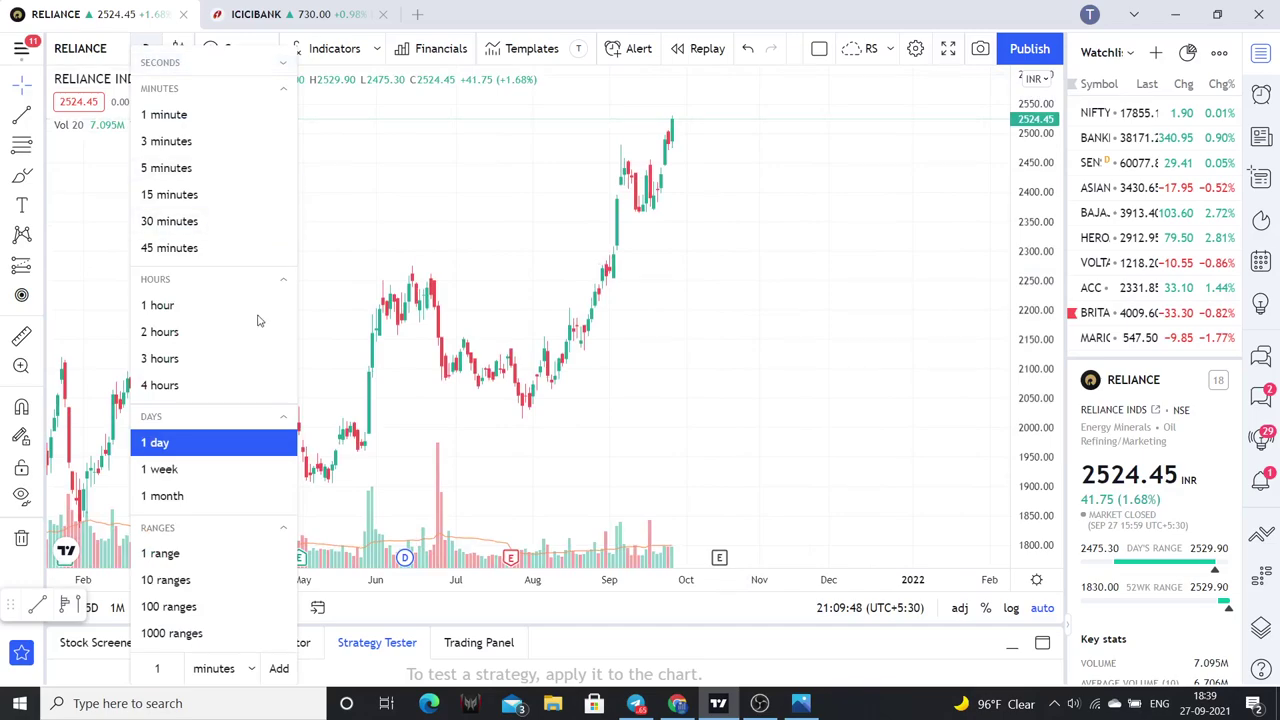
click(183, 316)
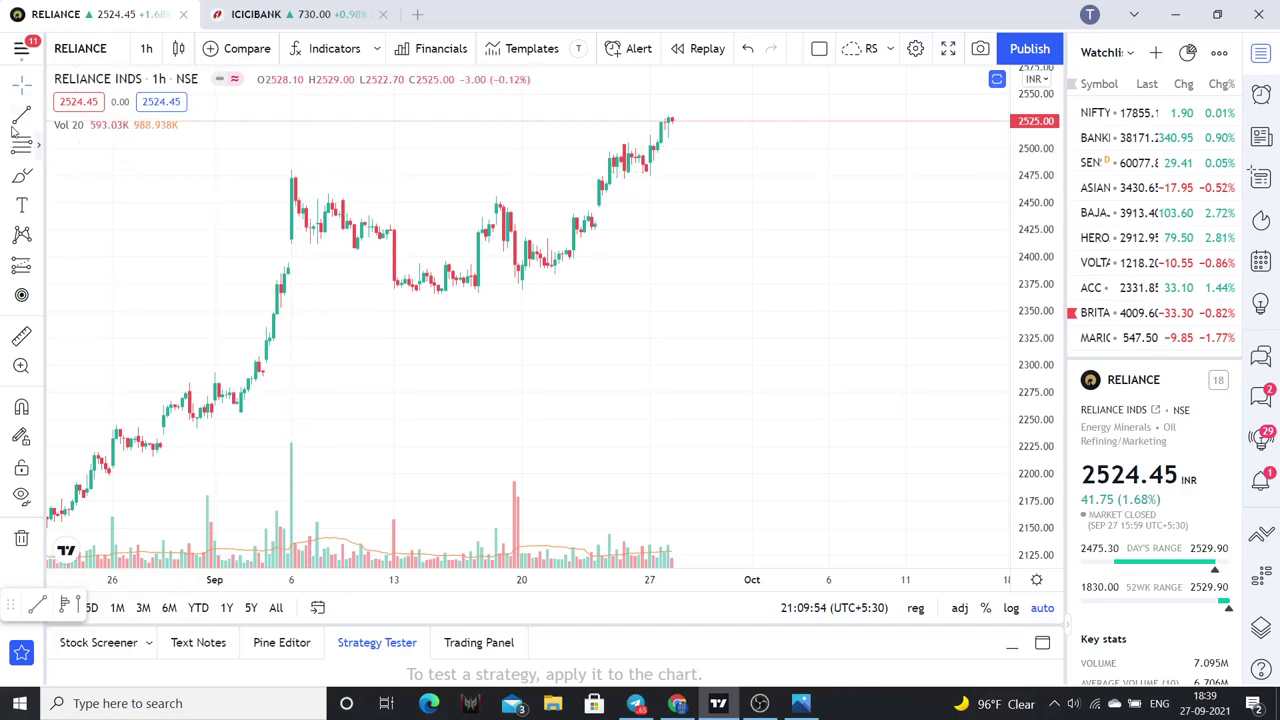
Draw a nearly horizontal ray at about 2472 from the early September high through the 27 September candles
click(285, 179)
click(650, 180)
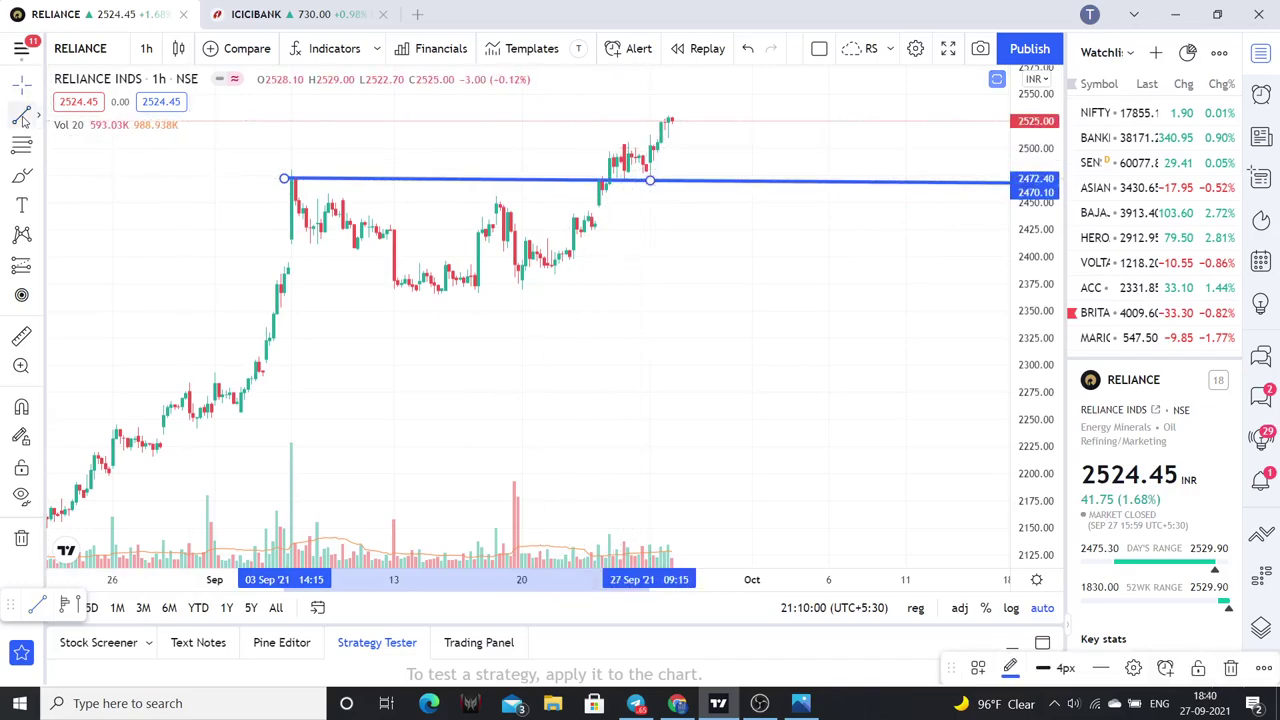
key(Escape)
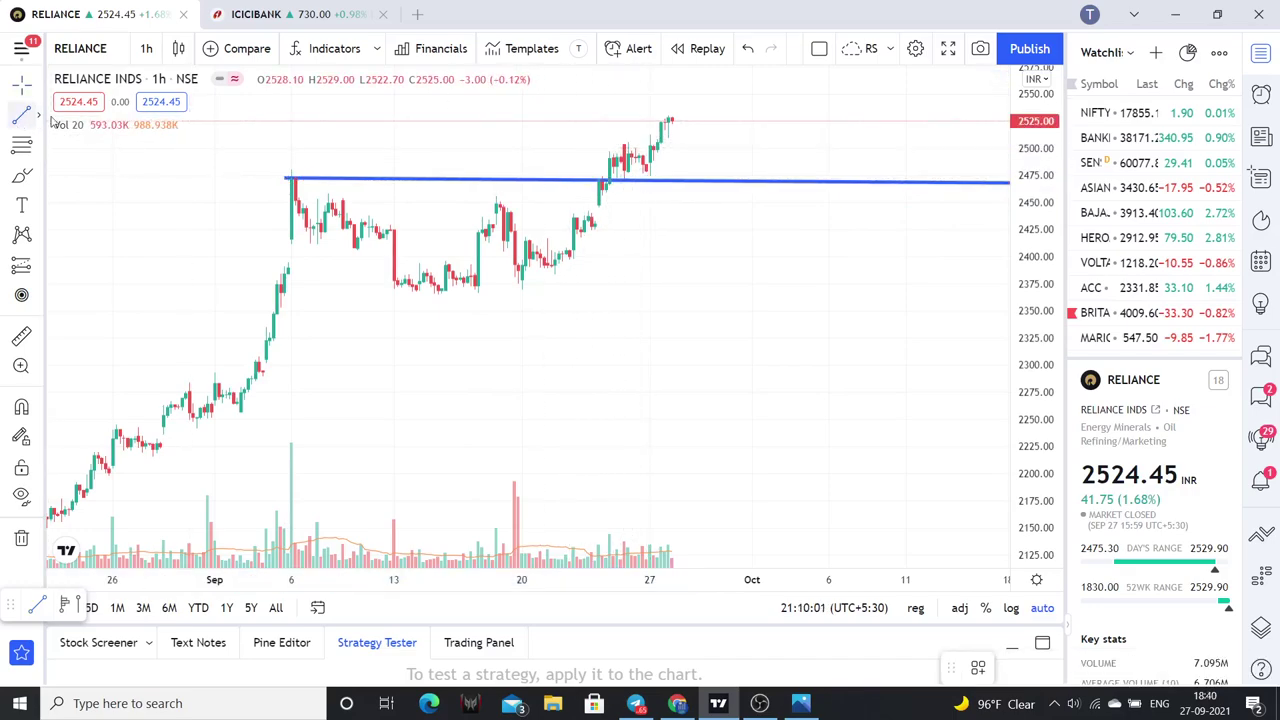
Draw a second nearly horizontal ray at about 2503 starting on 22 September along the recent highs, and minimize TradingView
click(579, 142)
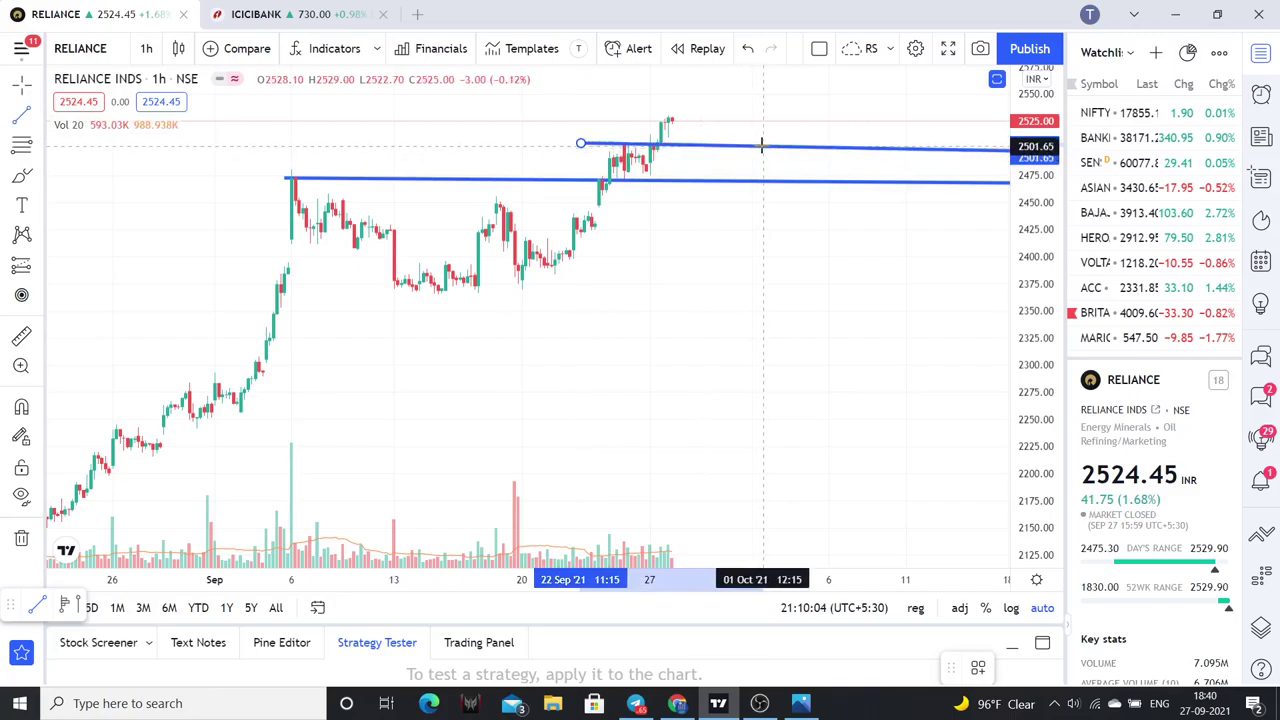
click(763, 145)
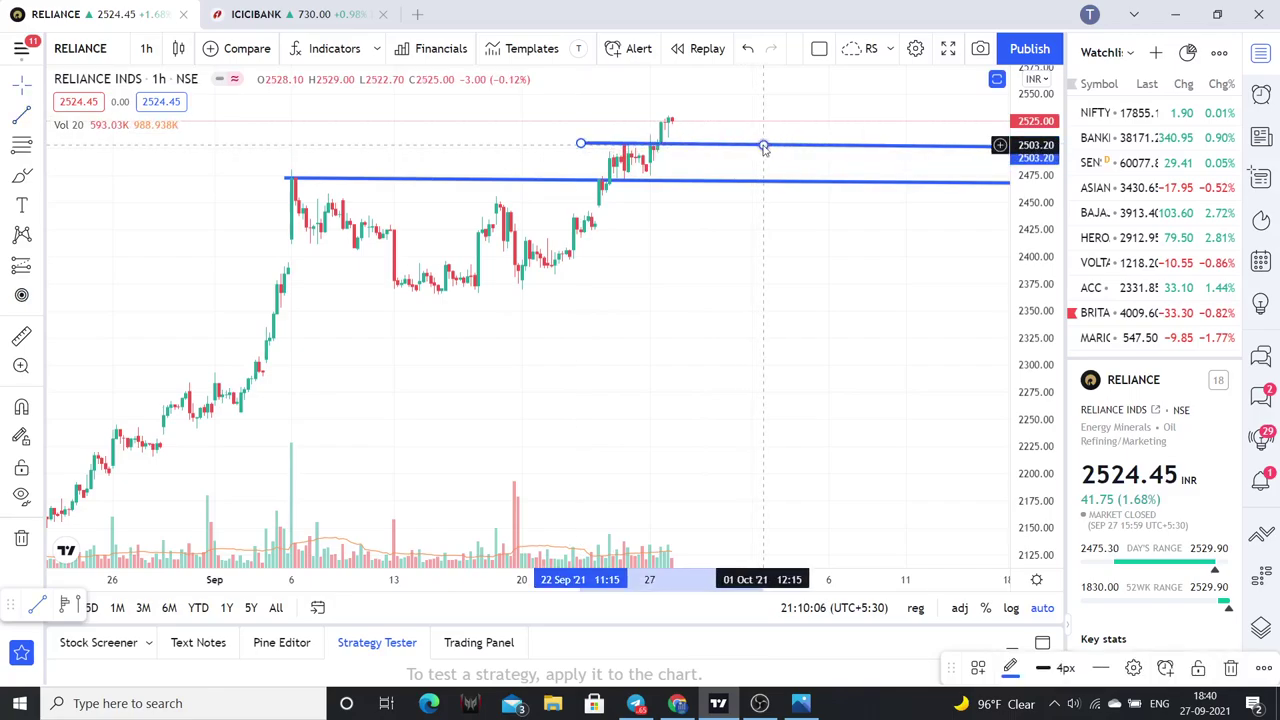
click(1175, 14)
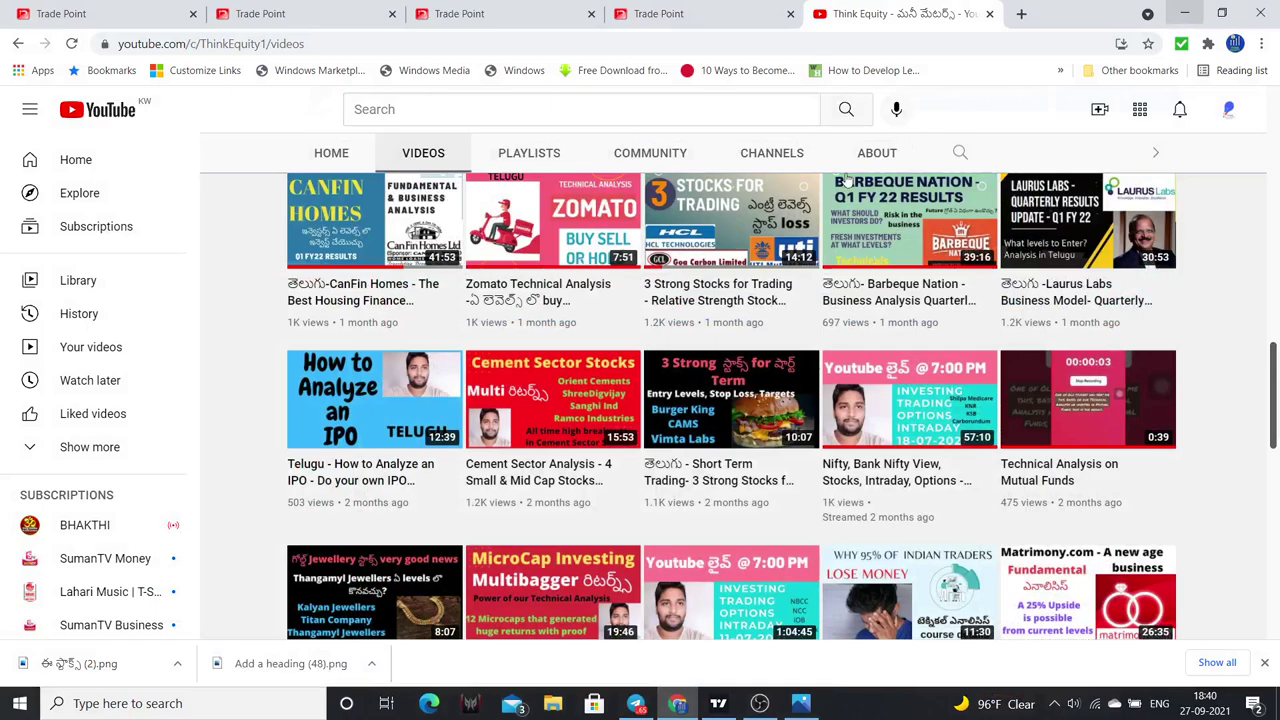
Review the fifteen-minute MultiLeg line chart and the RELIANCE 28-Oct-2021 CE 2520 point and figure chart in Trade Point
click(693, 26)
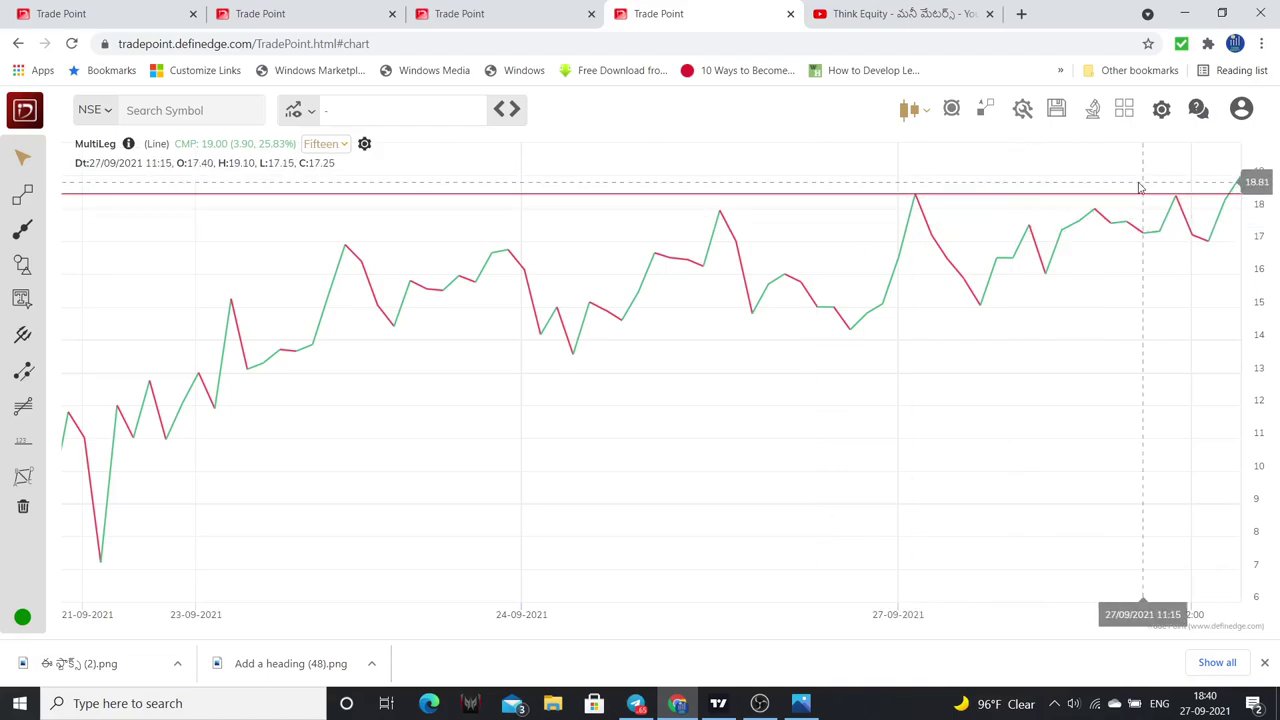
click(477, 16)
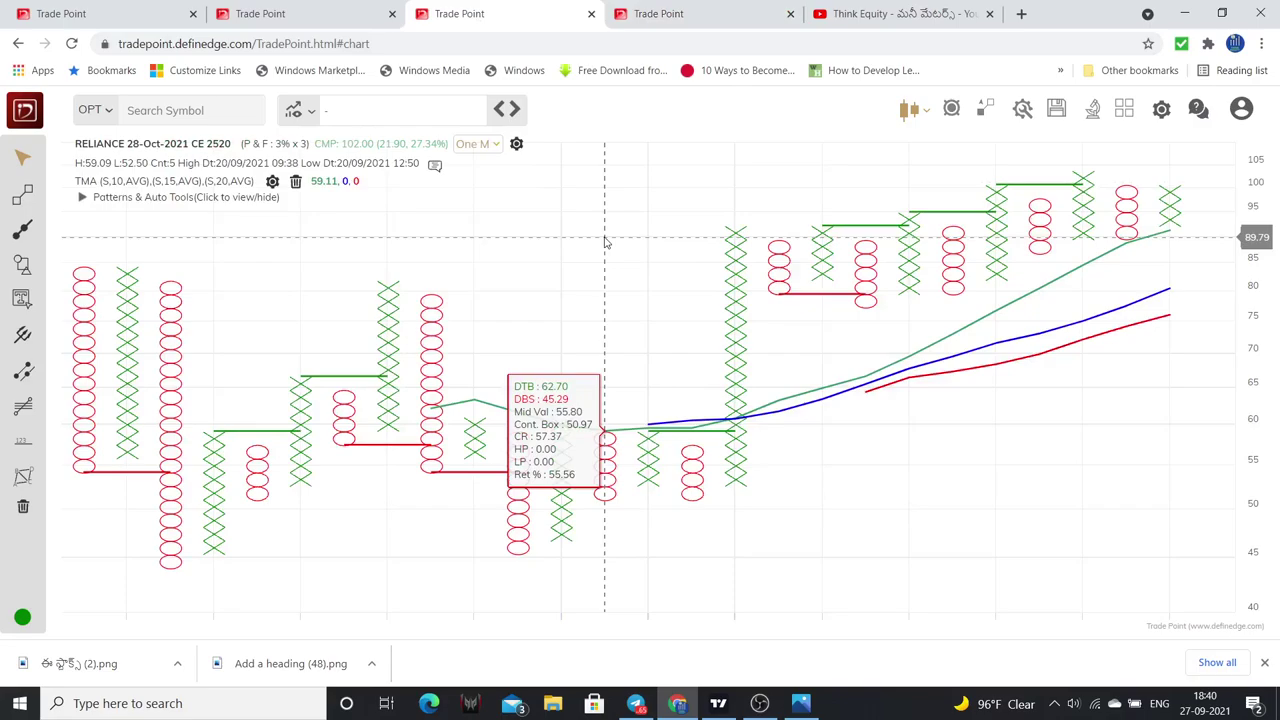
scroll(750, 310, down, 3)
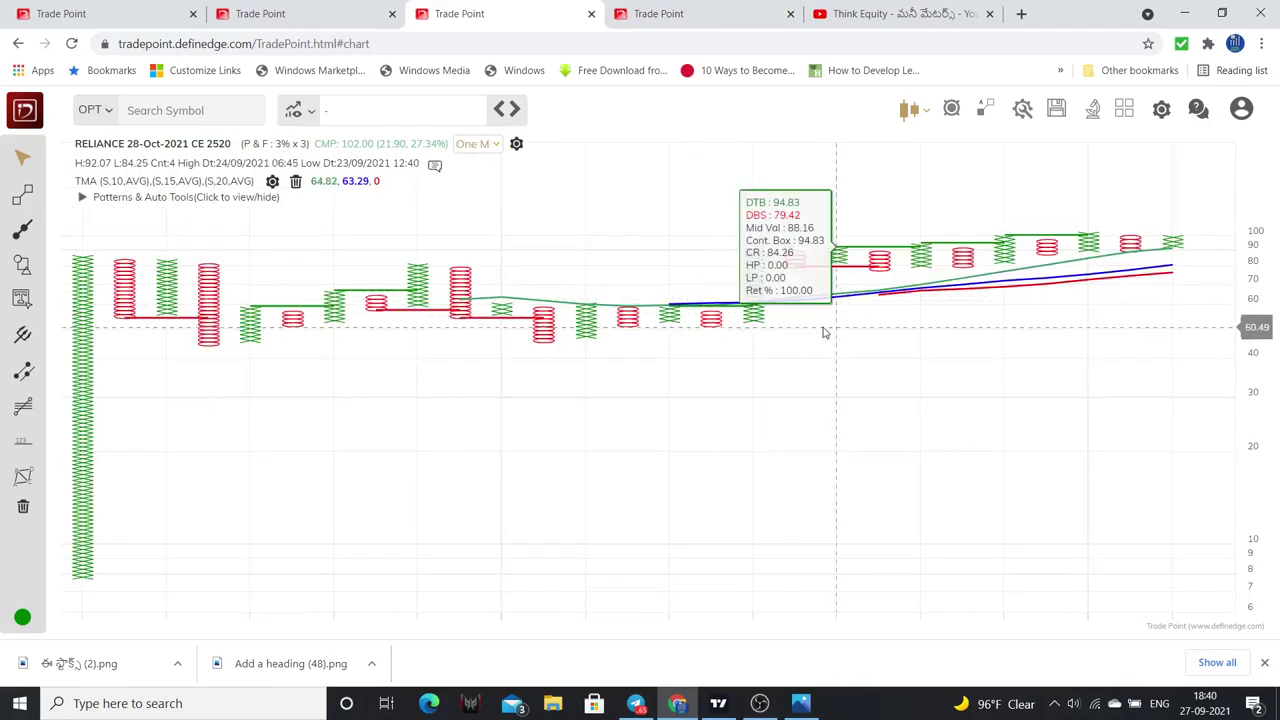
scroll(826, 331, up, 3)
scroll(863, 378, down, 3)
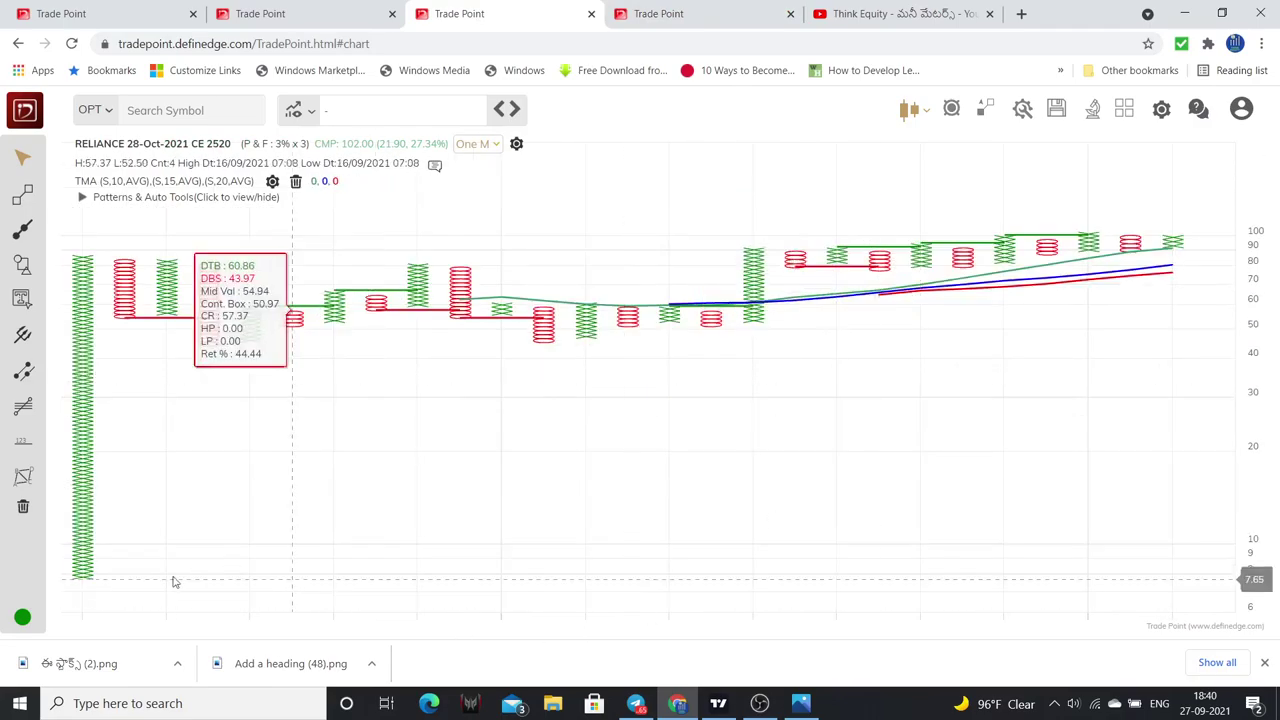
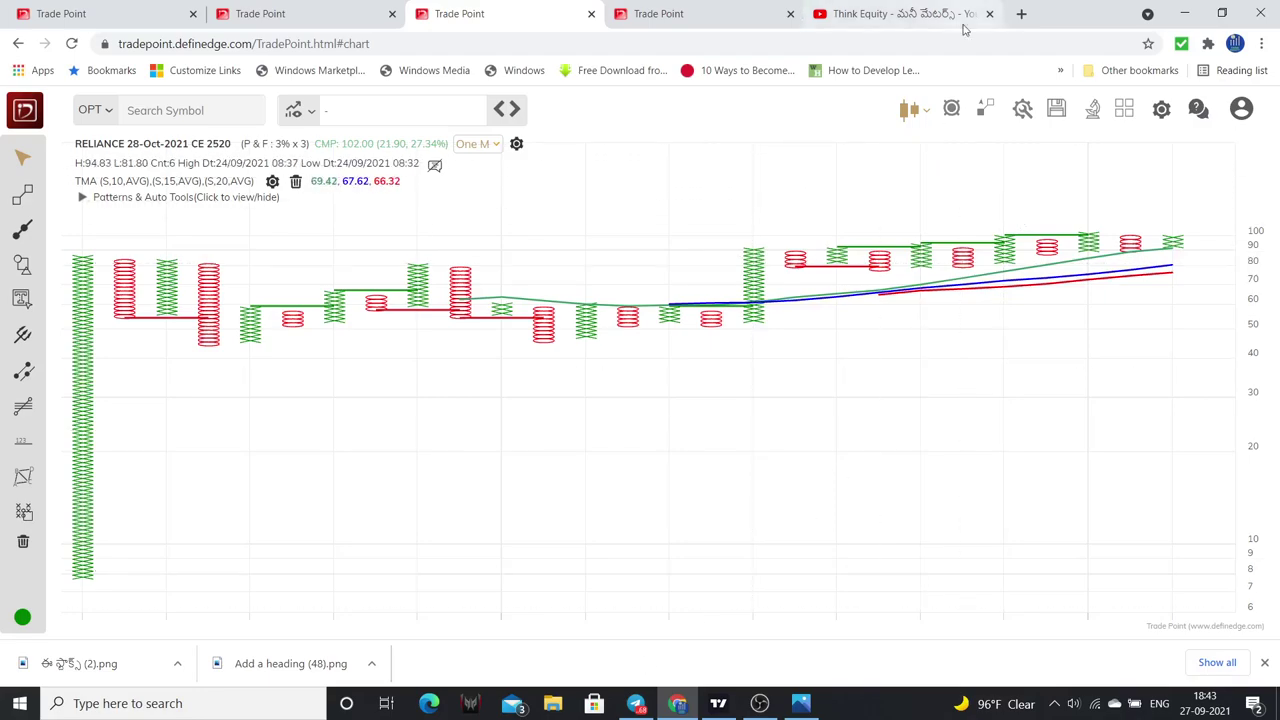
Browse the Think Equity YouTube channel's uploads, from the older videos back to the most recent ones
click(933, 15)
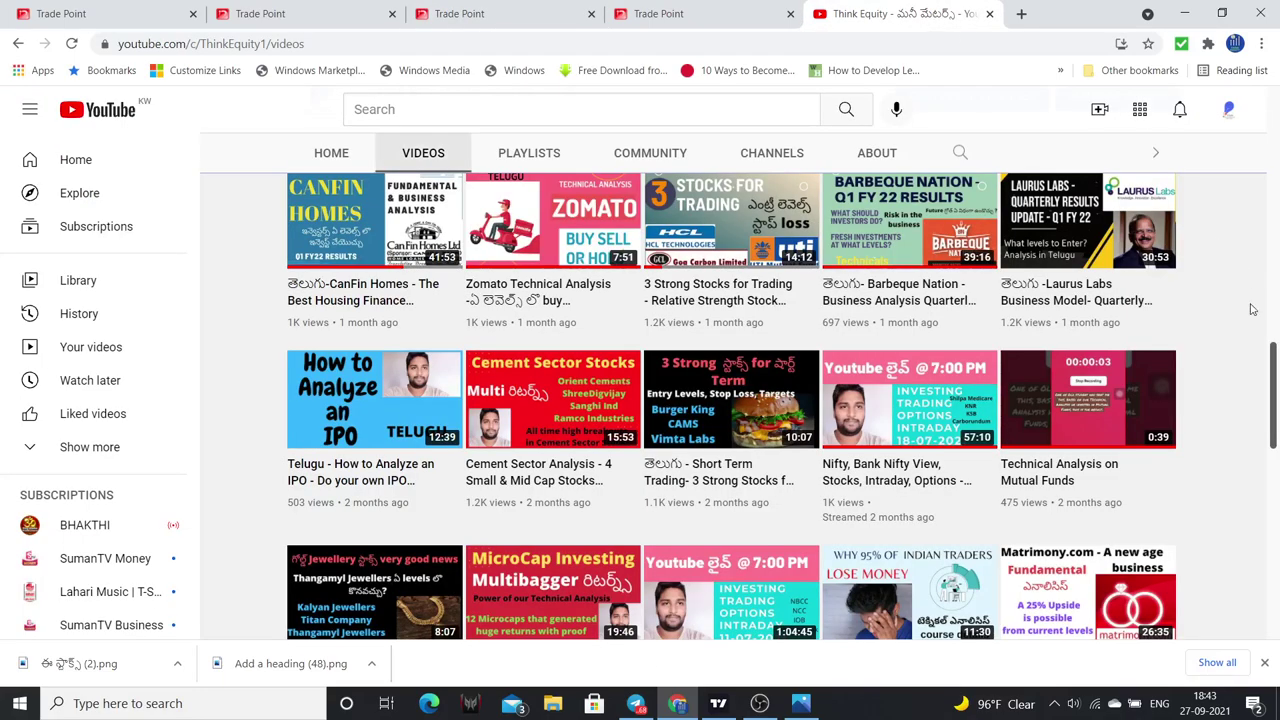
scroll(1252, 309, up, 10)
scroll(1252, 309, up, 2)
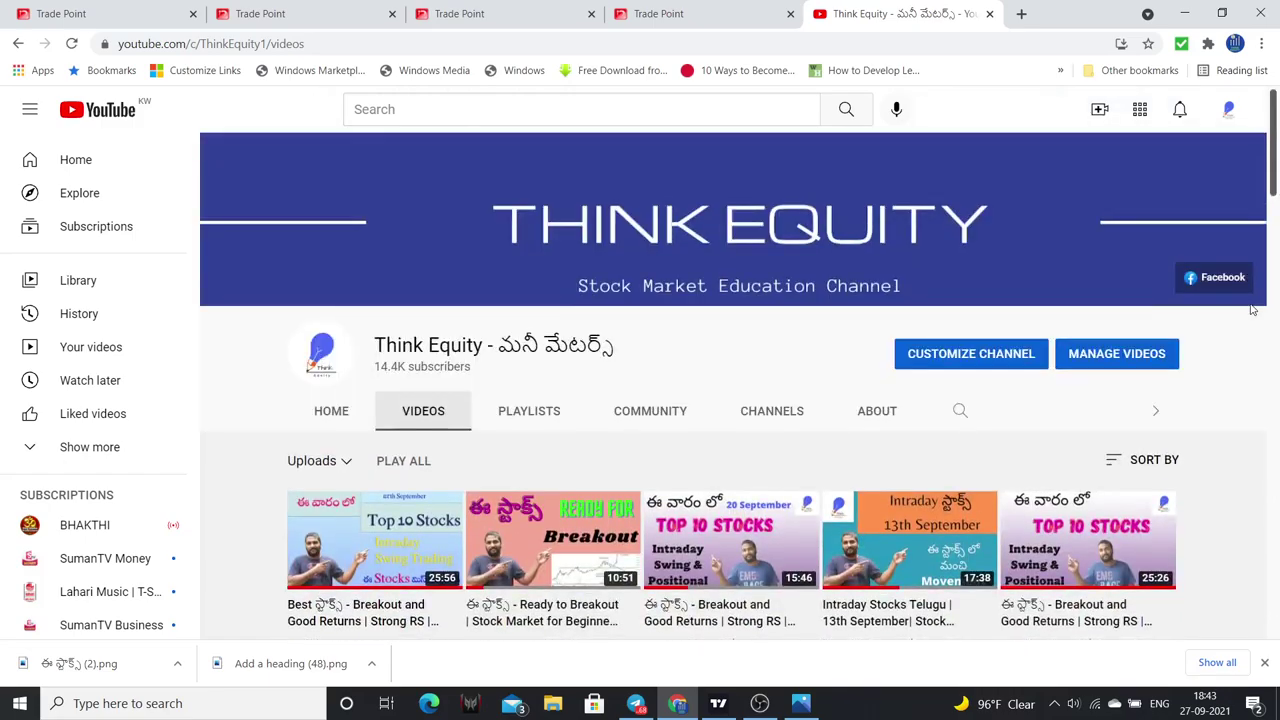
scroll(1231, 434, down, 2)
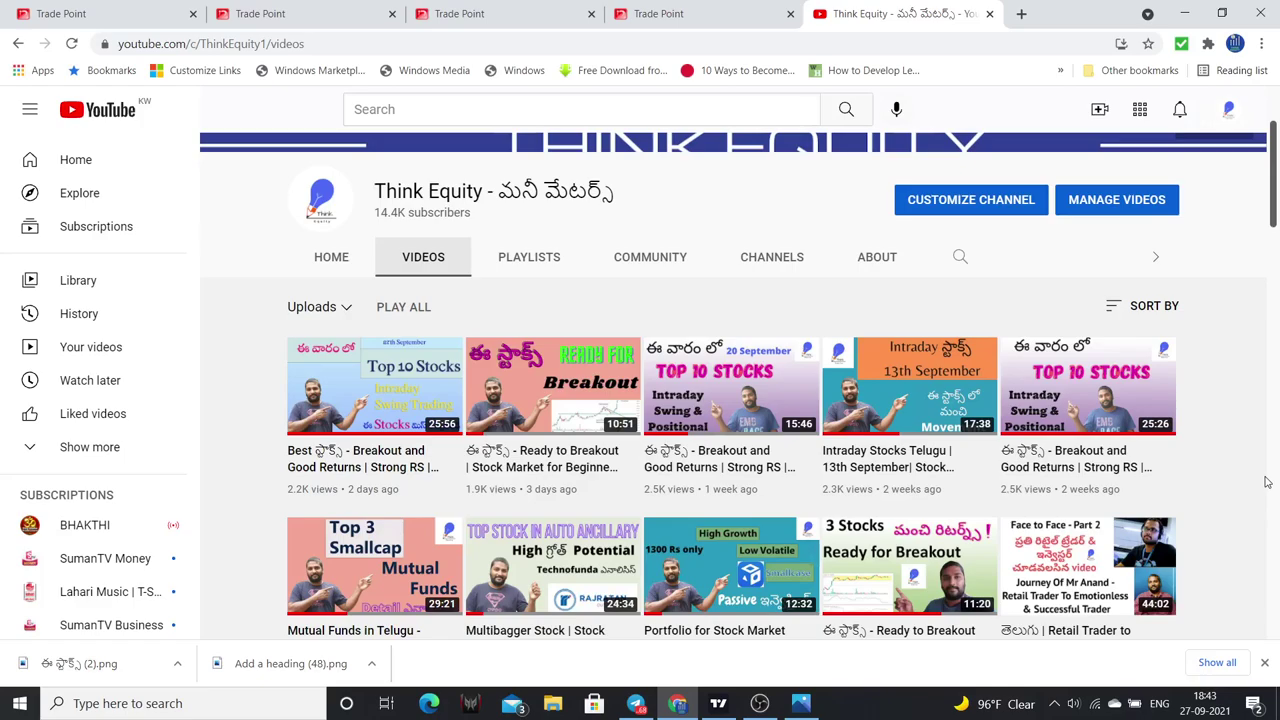
Switch to Telegram and examine the poll about Think Equity's work in the Think Equity - Learn to Earn channel
click(638, 704)
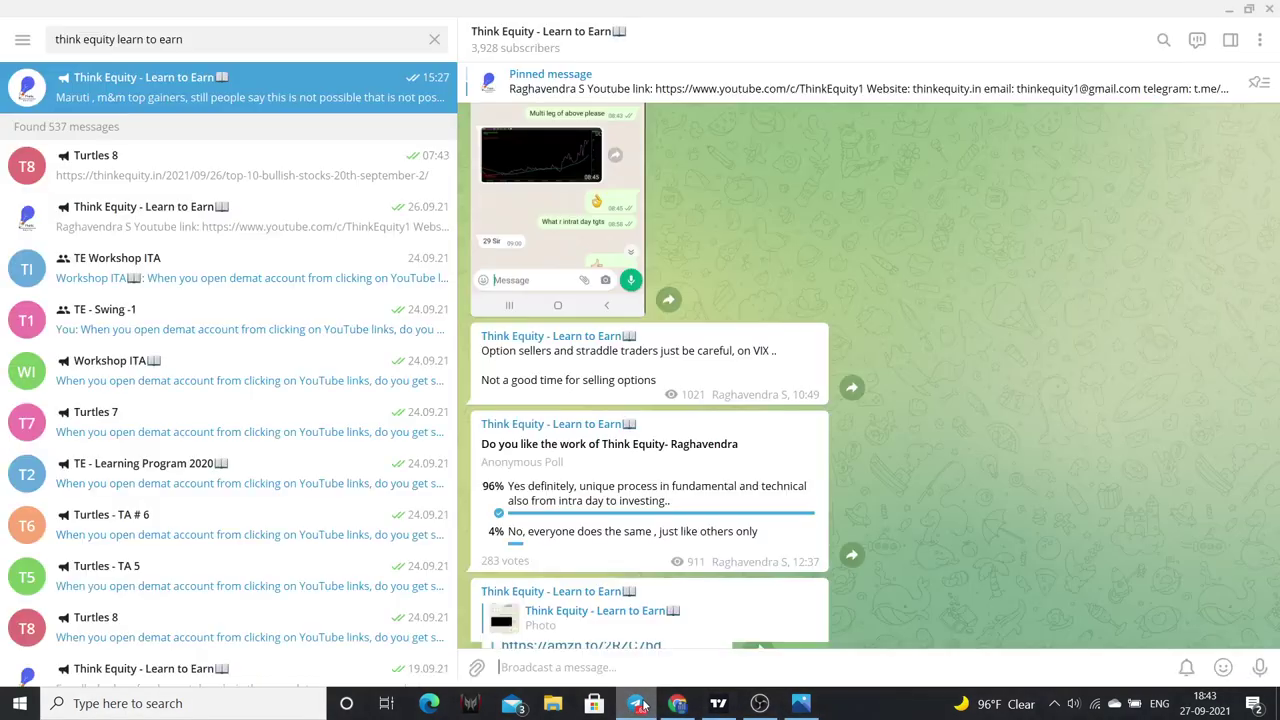
scroll(795, 414, down, 1)
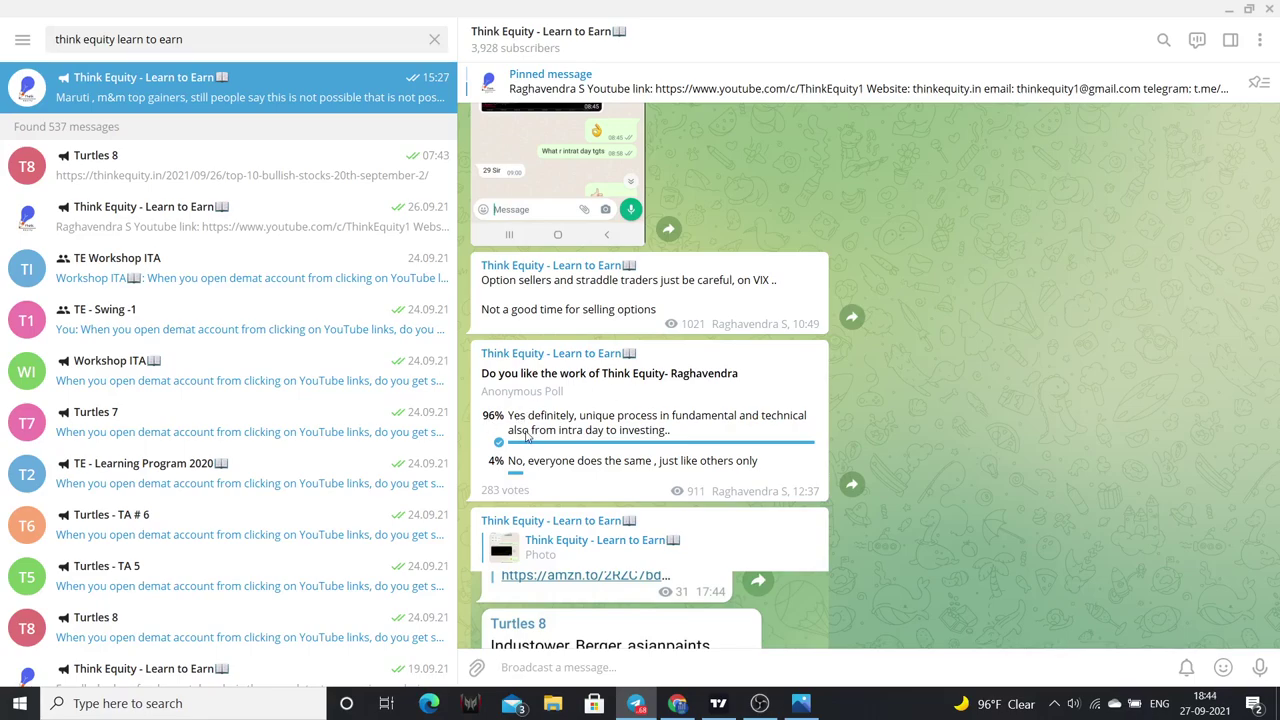
mouse_move(557, 433)
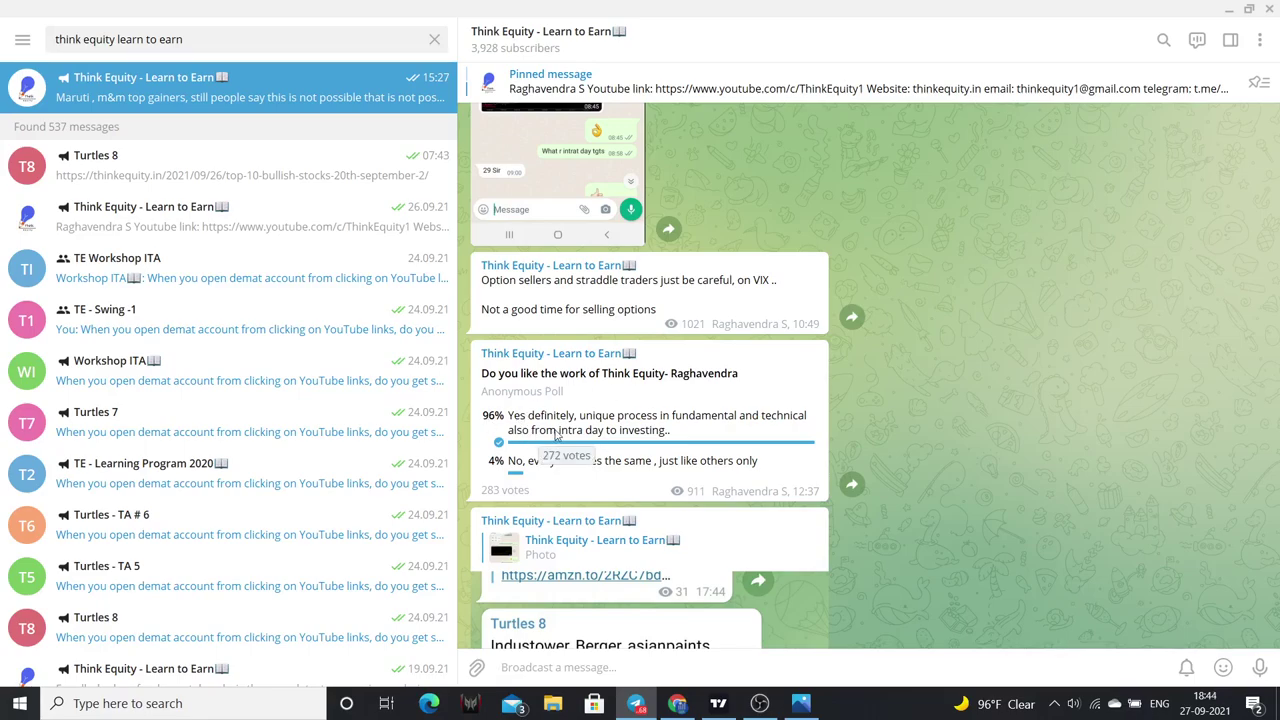
mouse_move(712, 434)
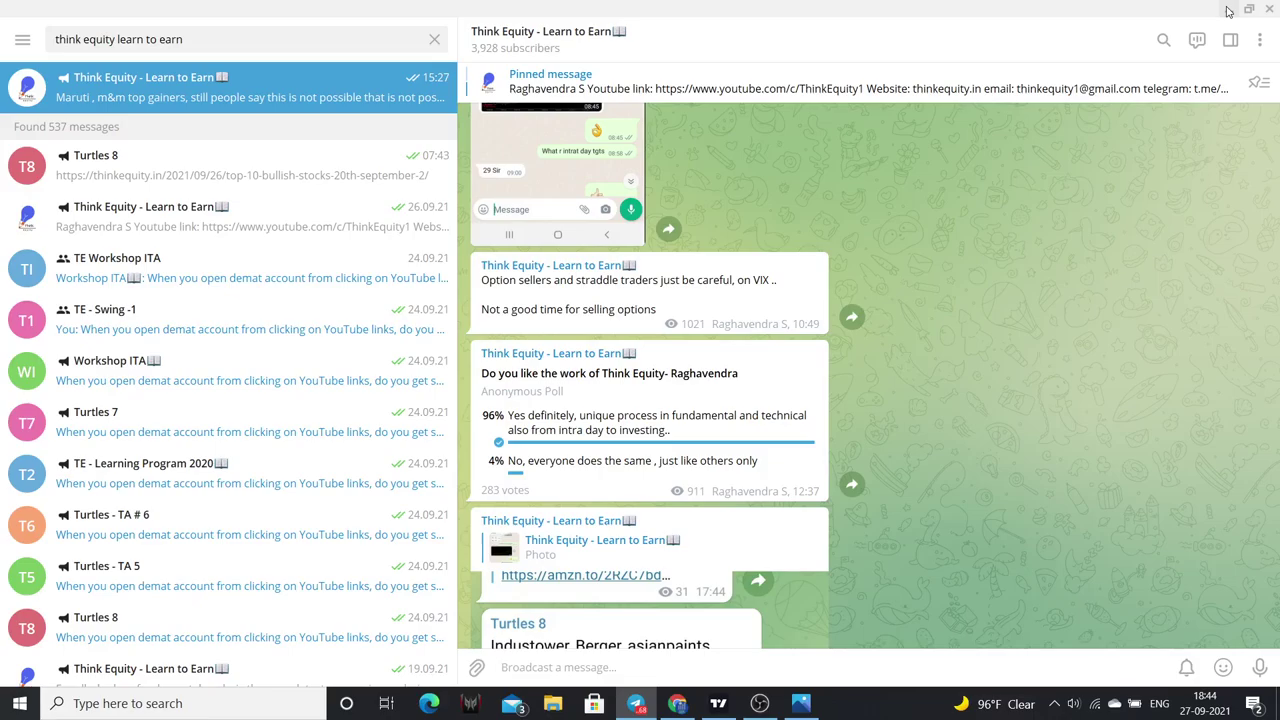
Switch to TradingView, load the NSE stock ICICIBANK in its 30-minute chart and change the chart type to a line
click(720, 704)
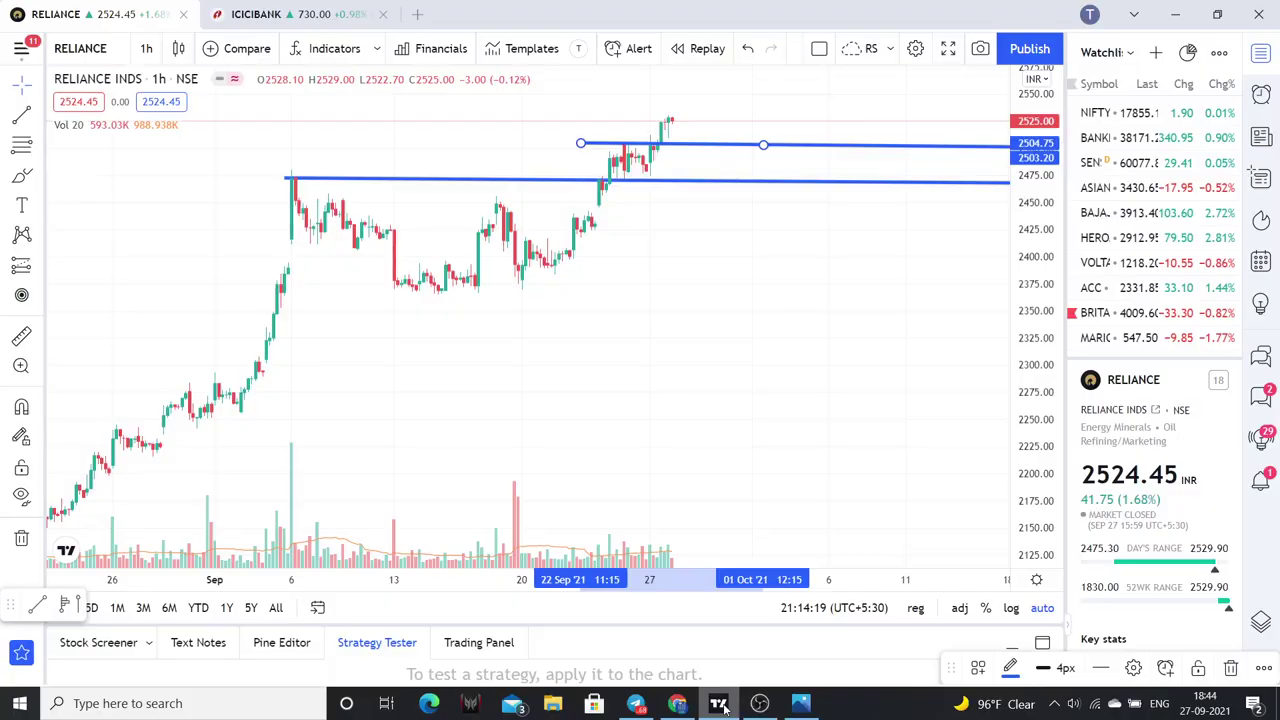
click(281, 20)
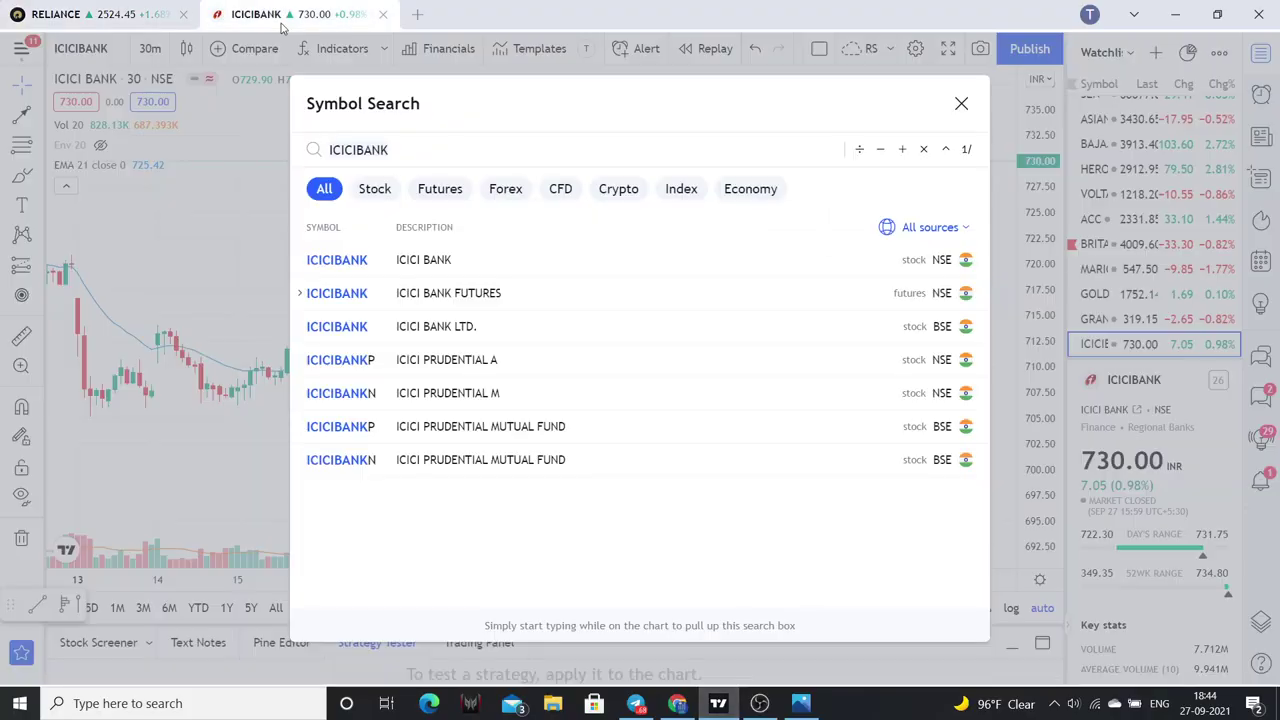
click(460, 264)
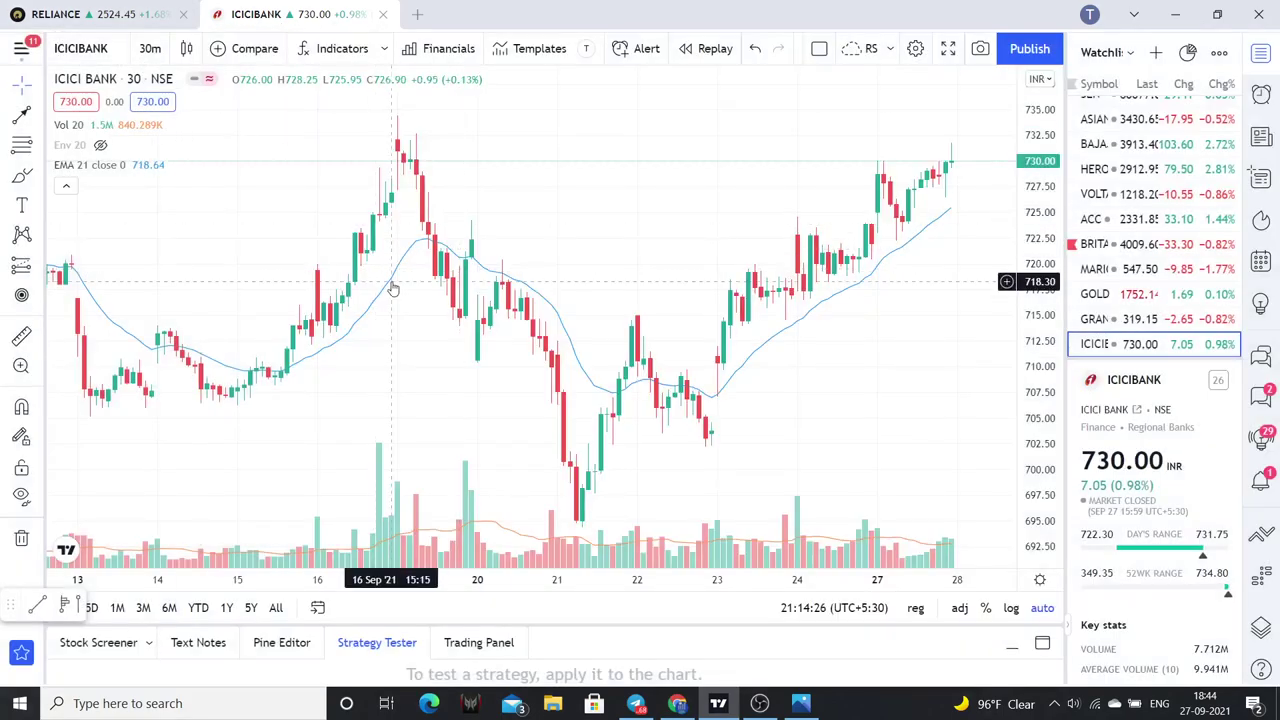
click(187, 50)
click(229, 189)
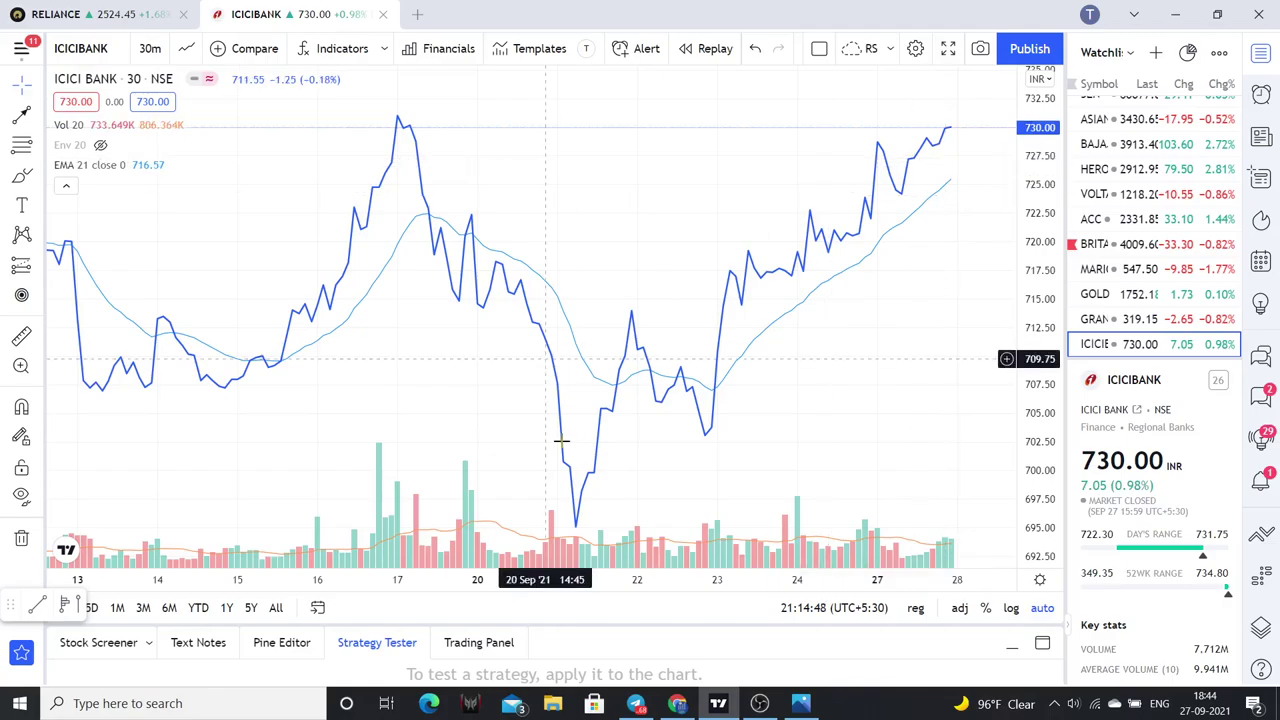
Switch to the fifteen-minute MultiLeg chart in Trade Point and draw a horizontal line at about 5.2 just above the 27 September morning high
click(677, 703)
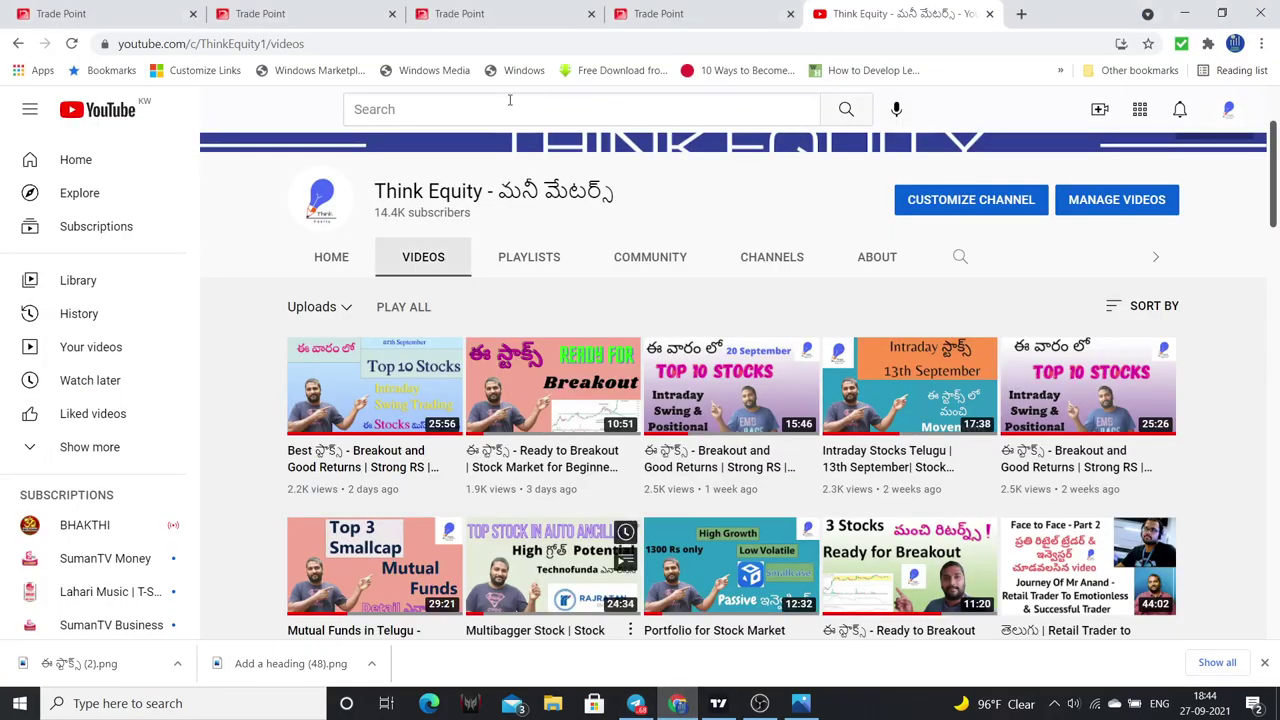
click(252, 12)
click(115, 12)
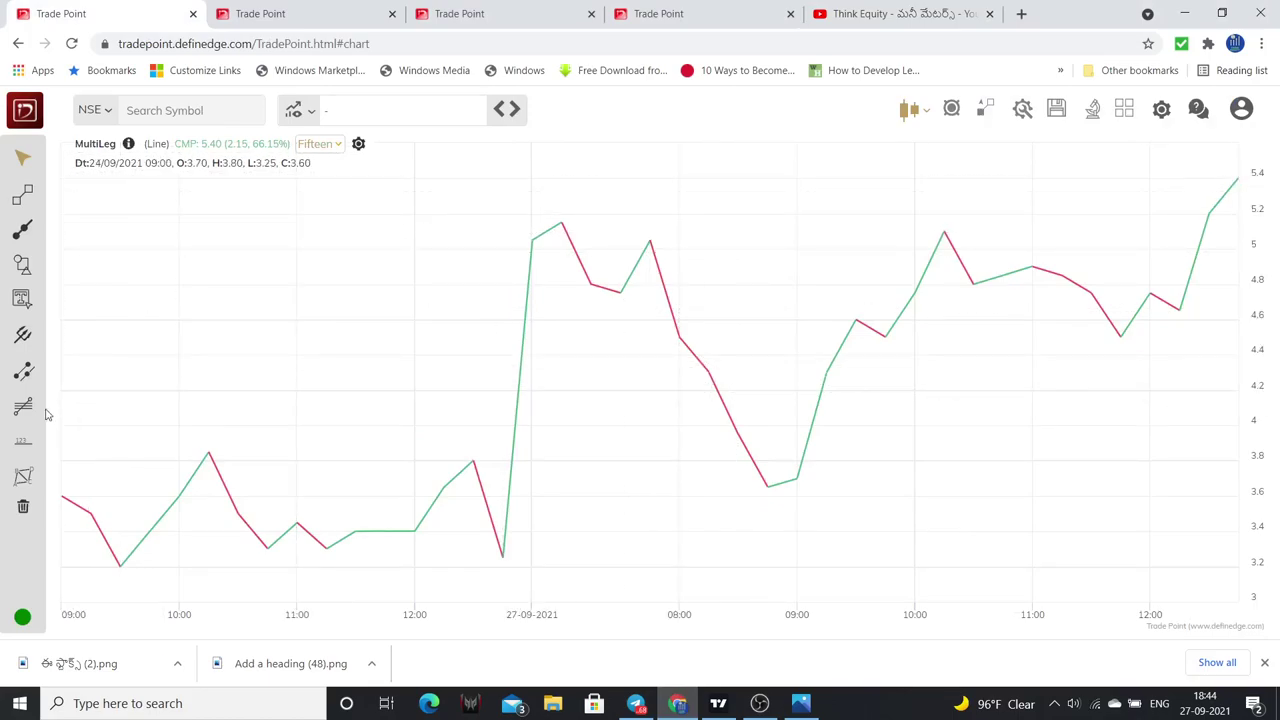
click(22, 229)
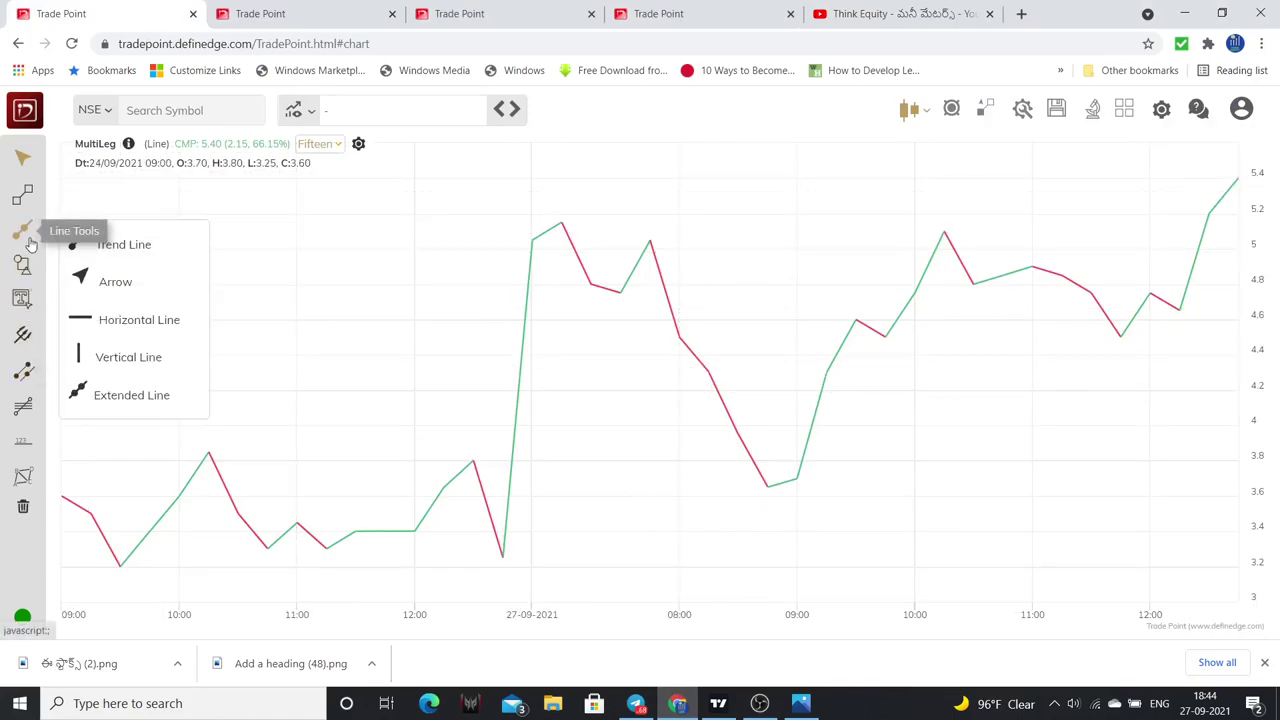
click(150, 336)
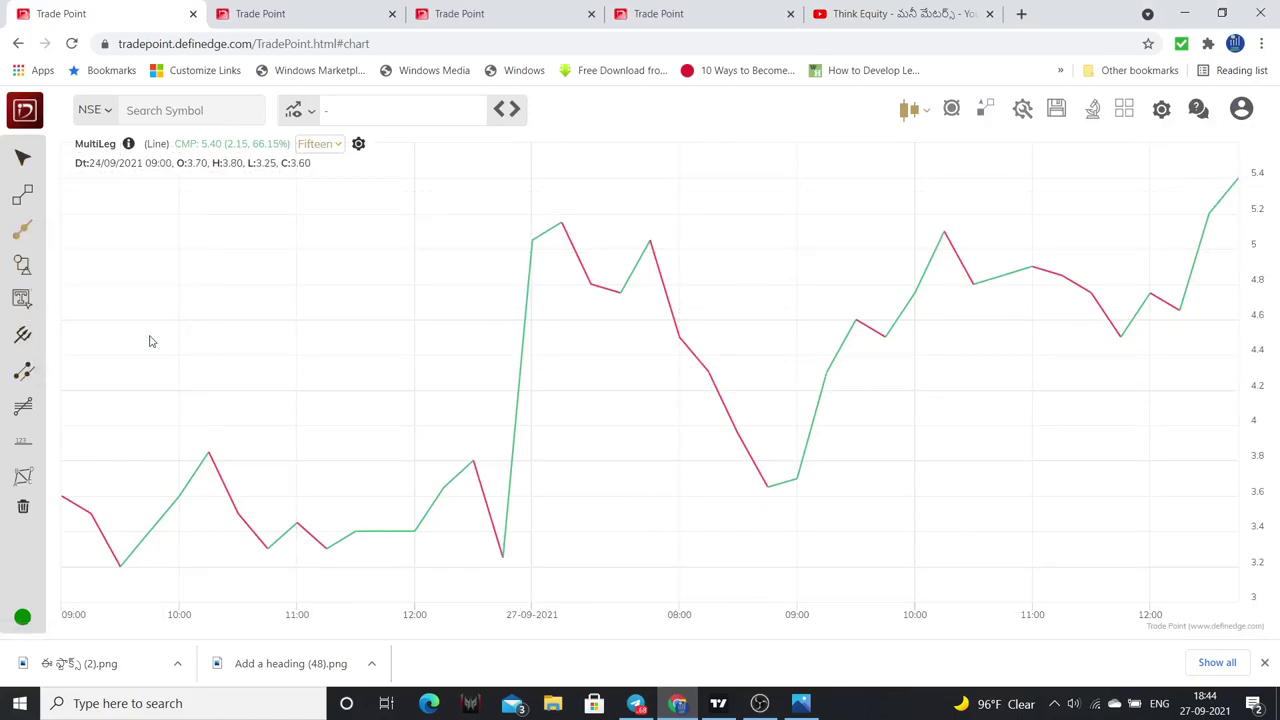
click(590, 220)
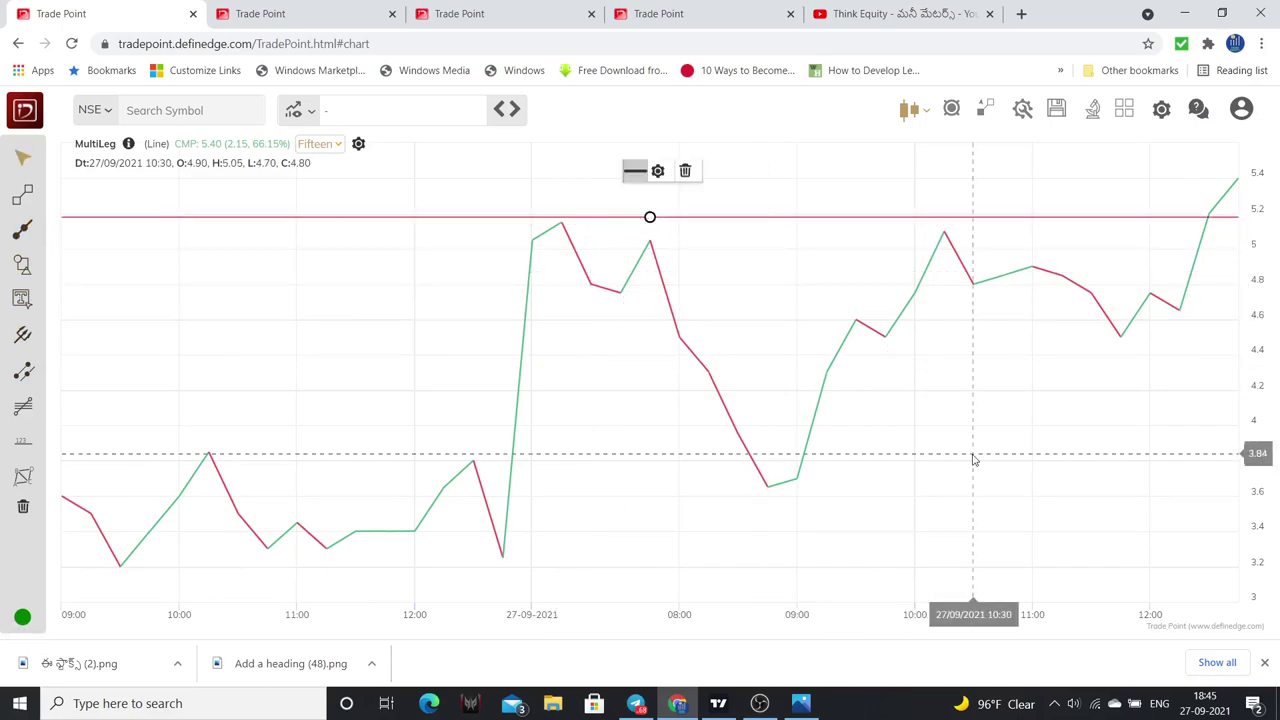
Draw a second horizontal line at about 3.95 along the 23 and 24 September highs of the MultiLeg chart and deselect it
scroll(974, 460, down, 2)
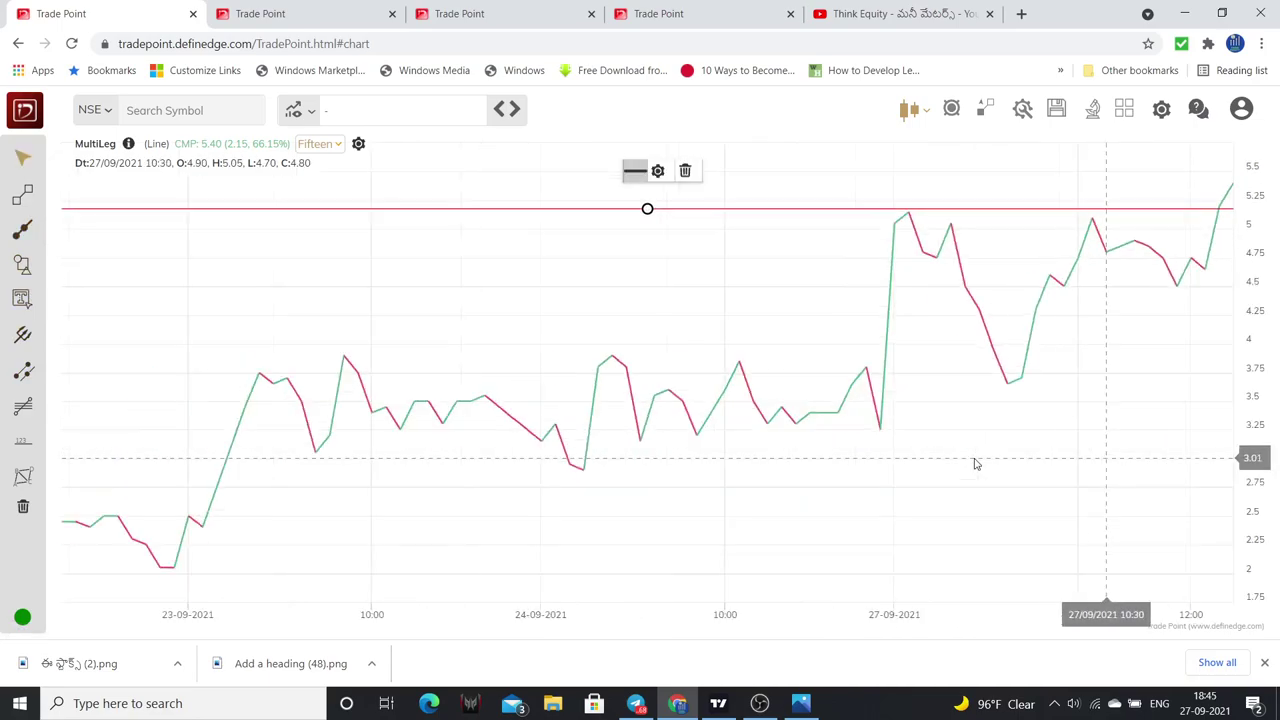
scroll(1006, 466, down, 1)
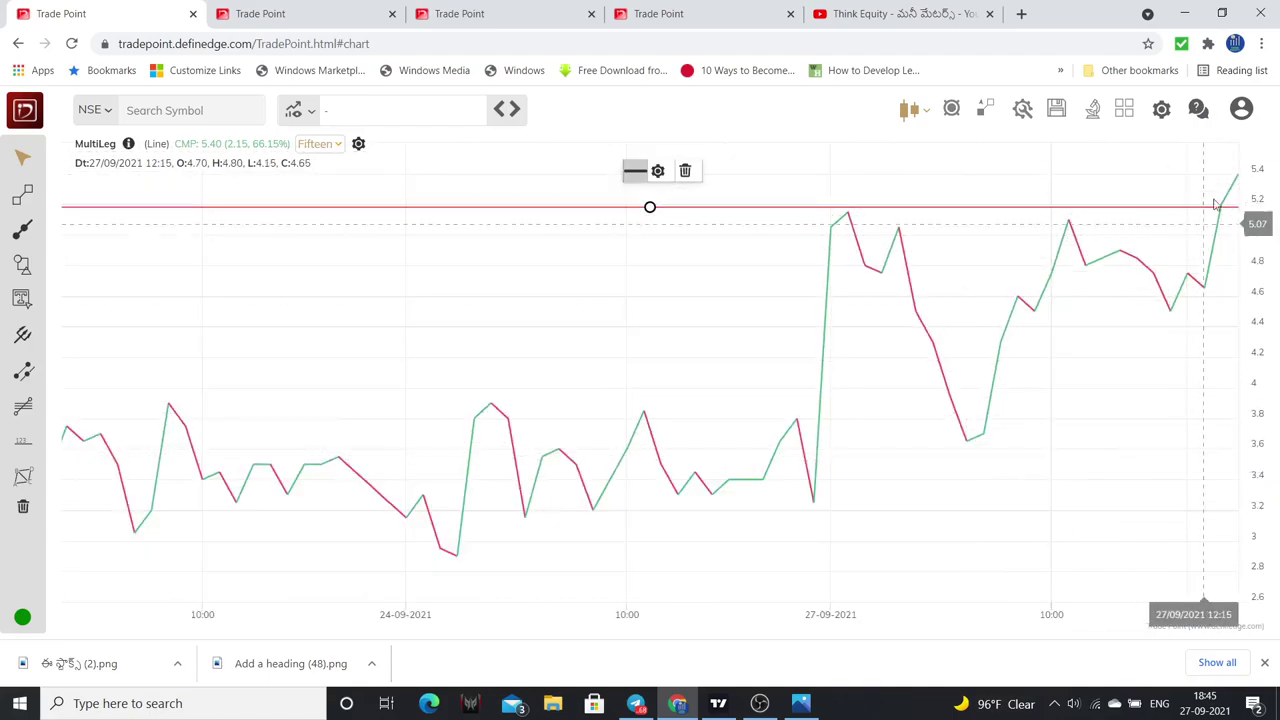
scroll(913, 517, down, 1)
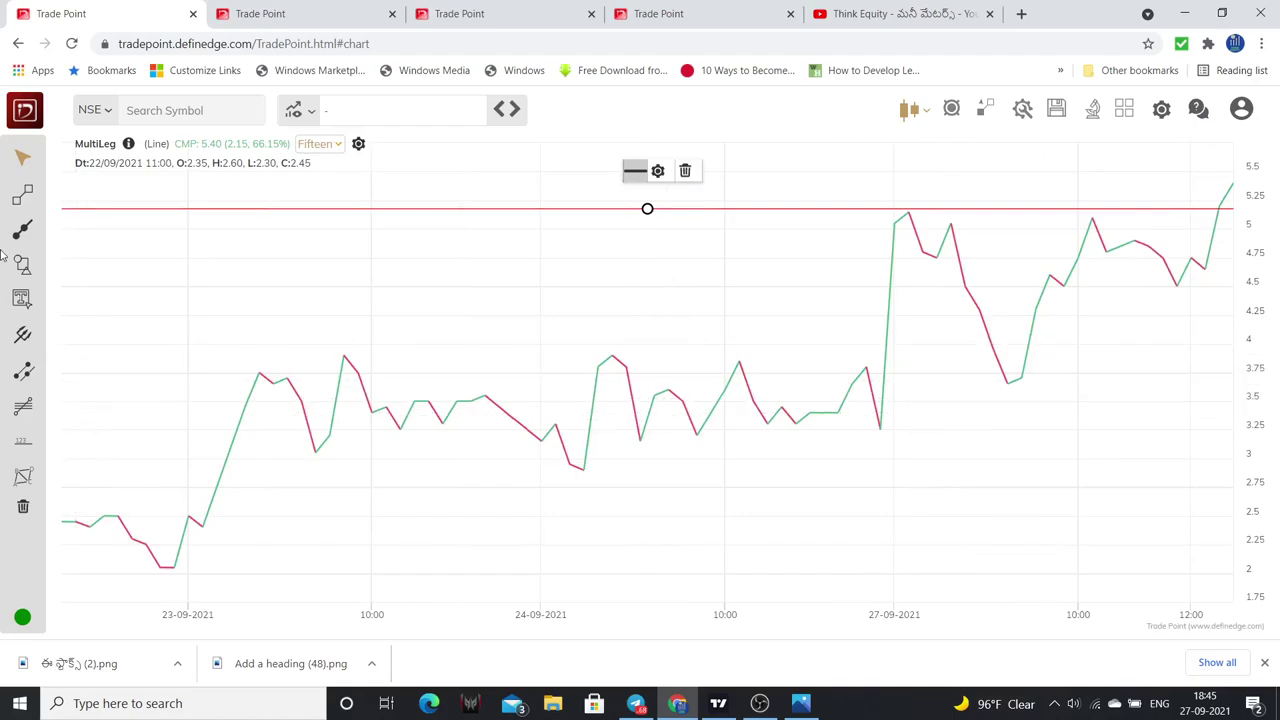
click(22, 228)
click(145, 320)
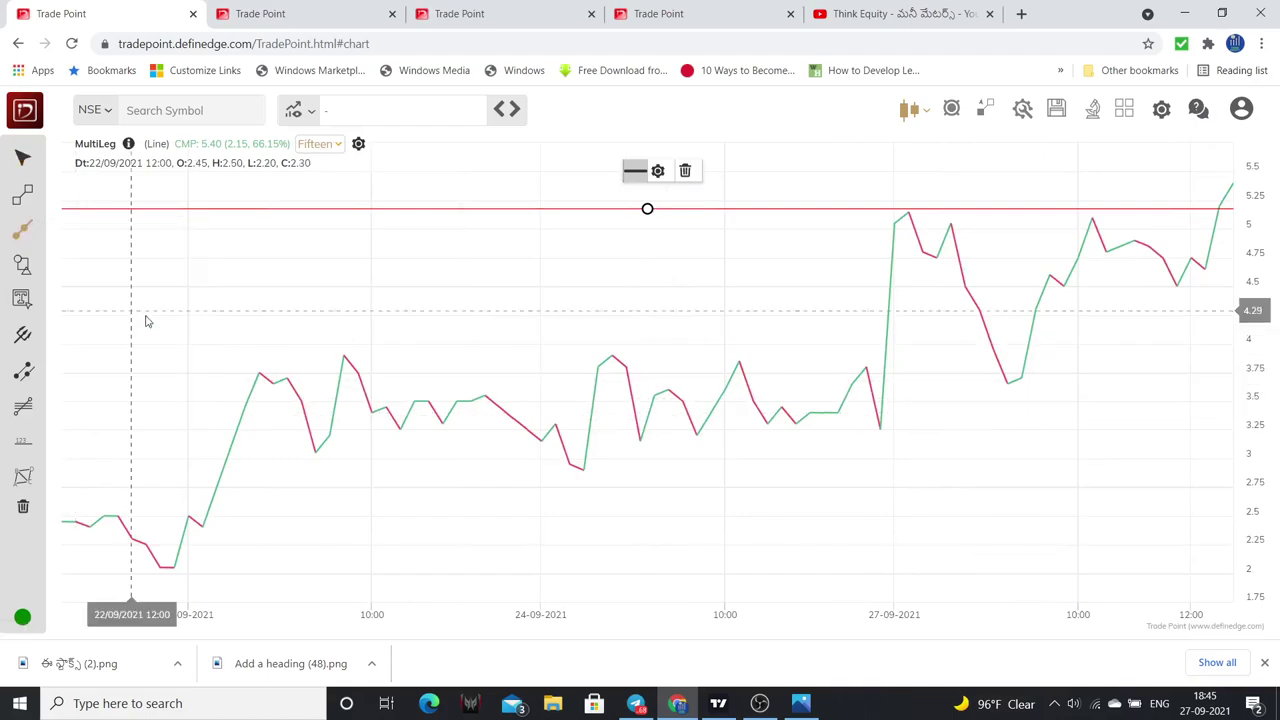
click(315, 349)
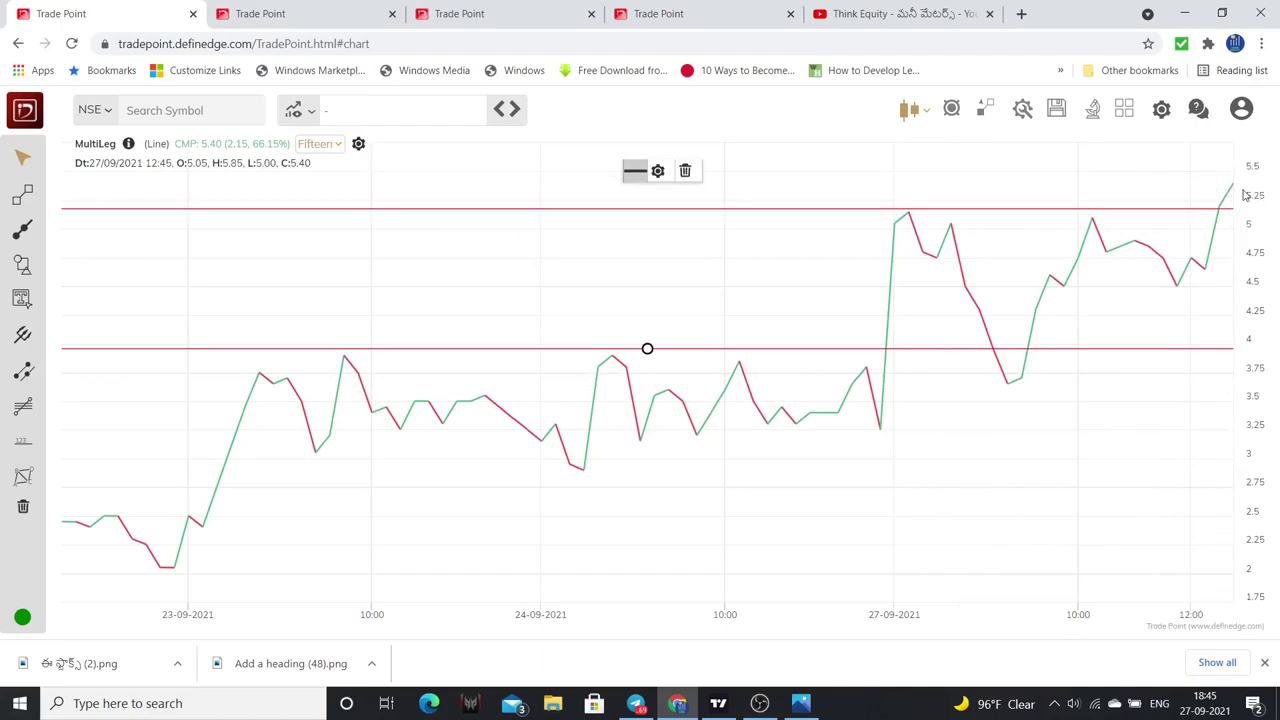
click(1126, 183)
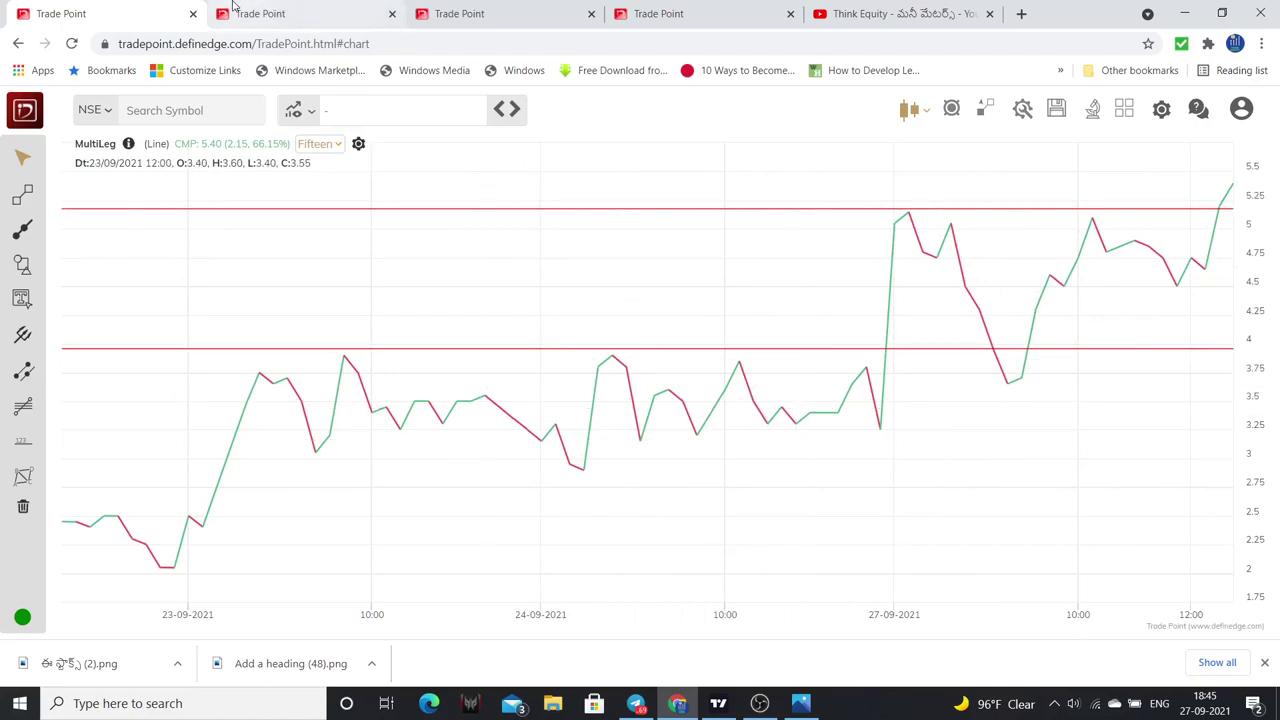
Examine the ICICIBANK 30-Sep-2021 CE 730 point and figure chart, including its earlier columns, and switch to OBS
key(ctrl+Tab)
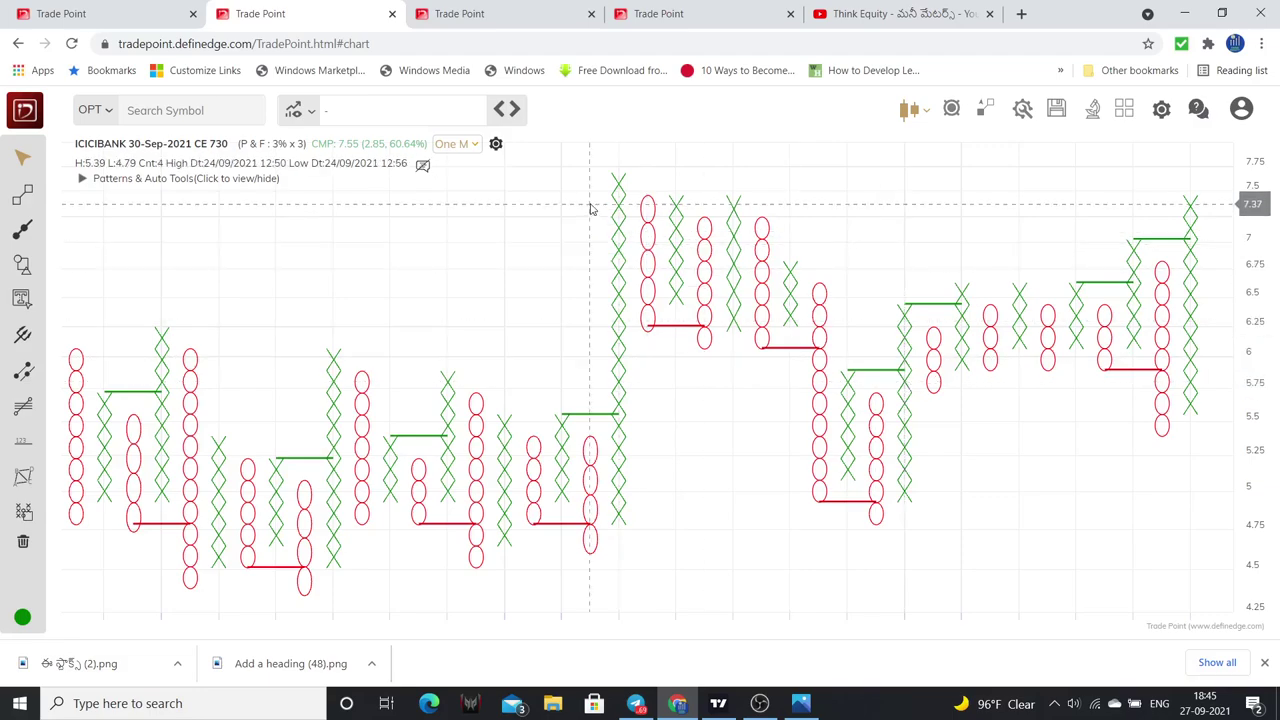
mouse_move(664, 258)
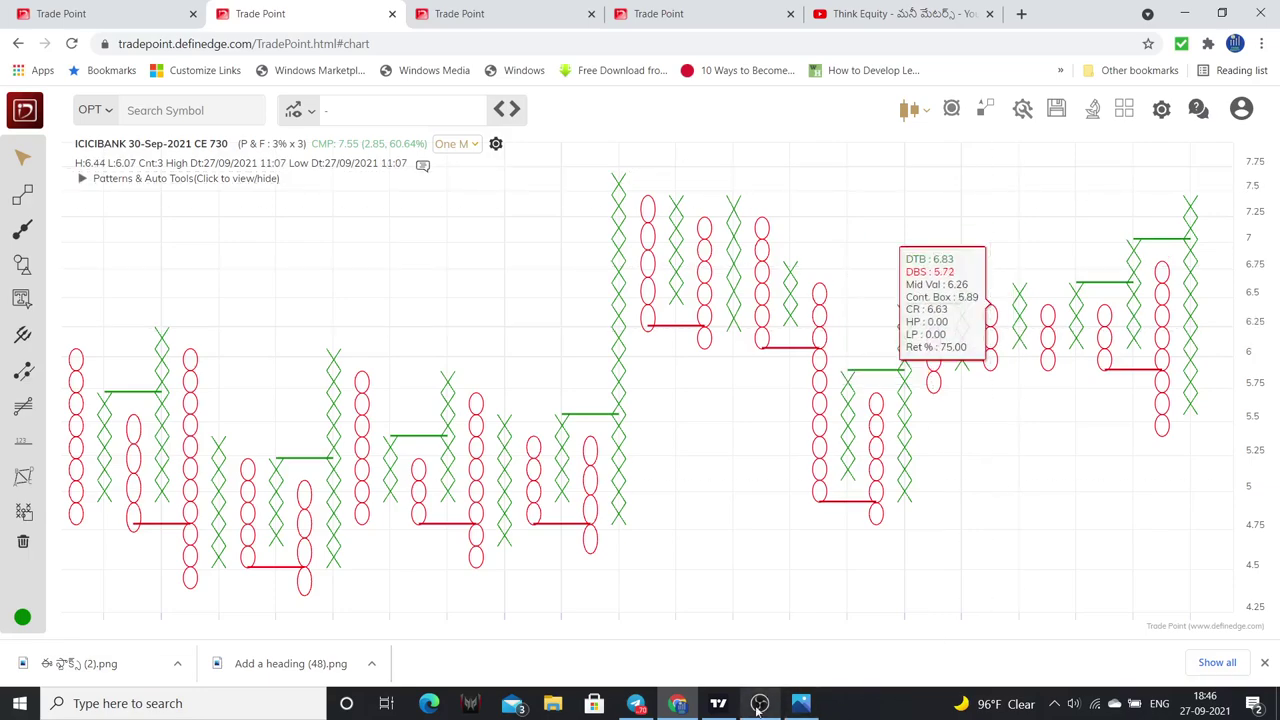
mouse_move(697, 705)
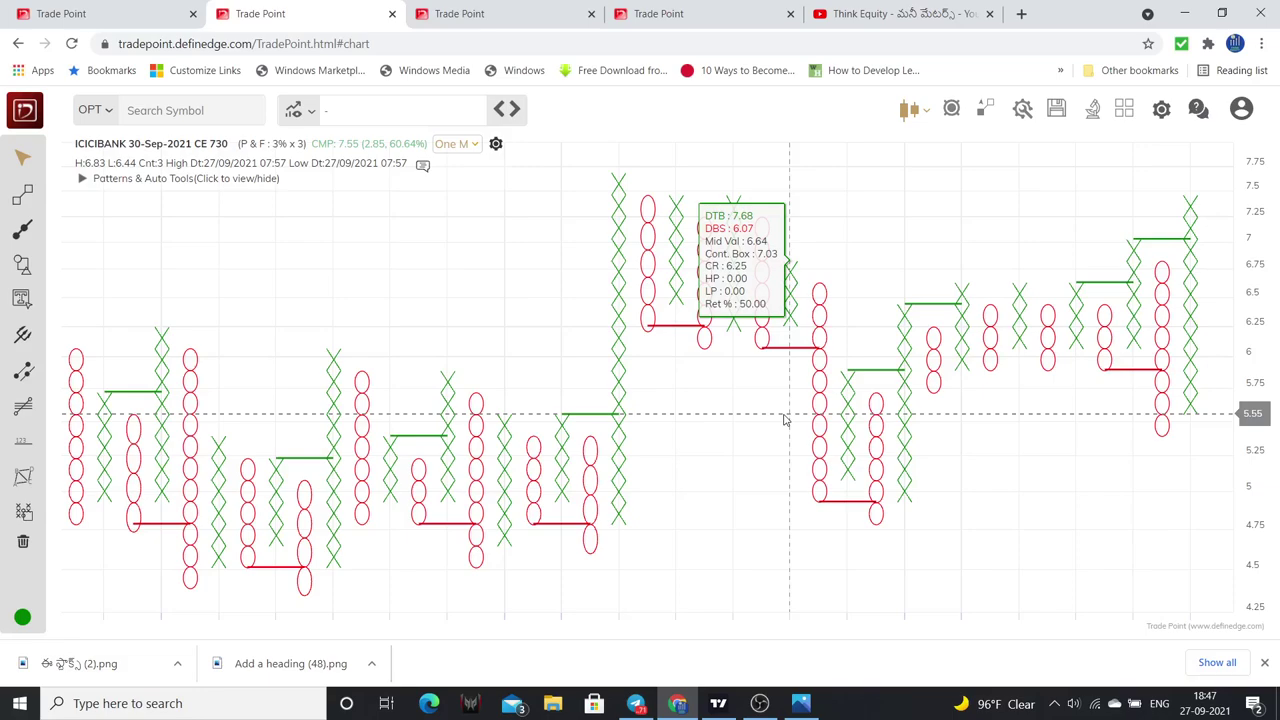
scroll(800, 423, up, 3)
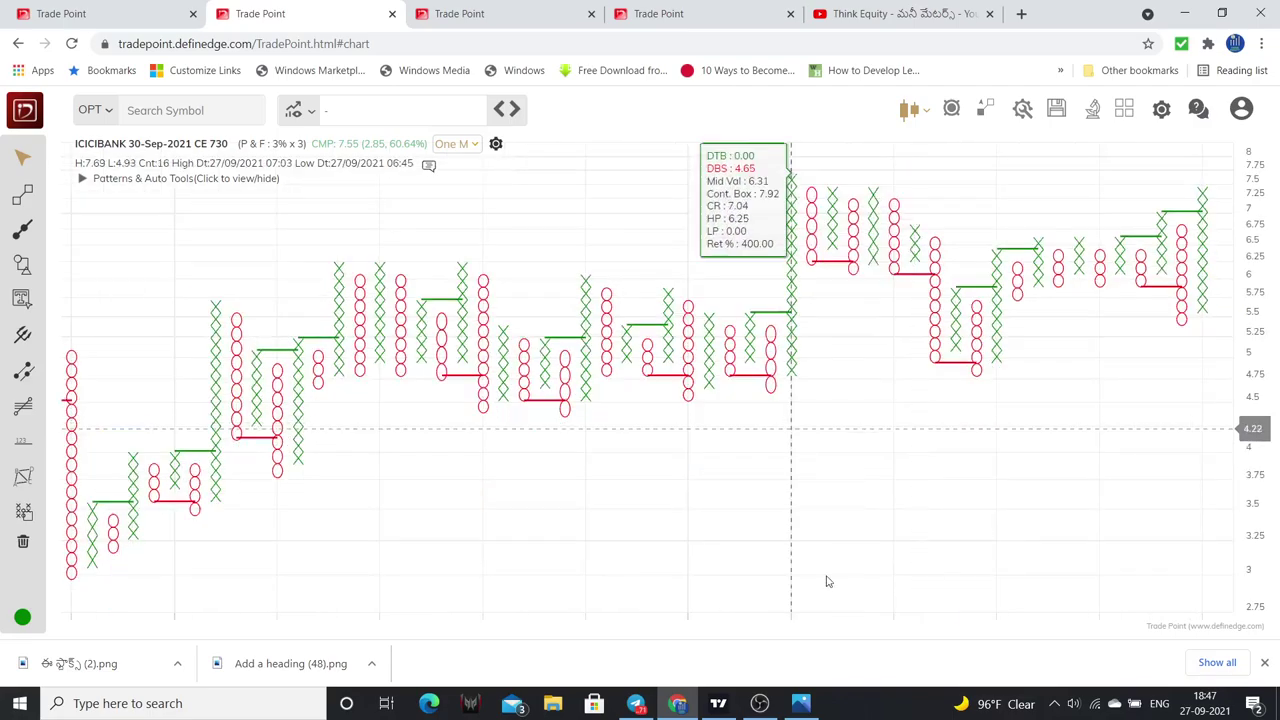
click(762, 703)
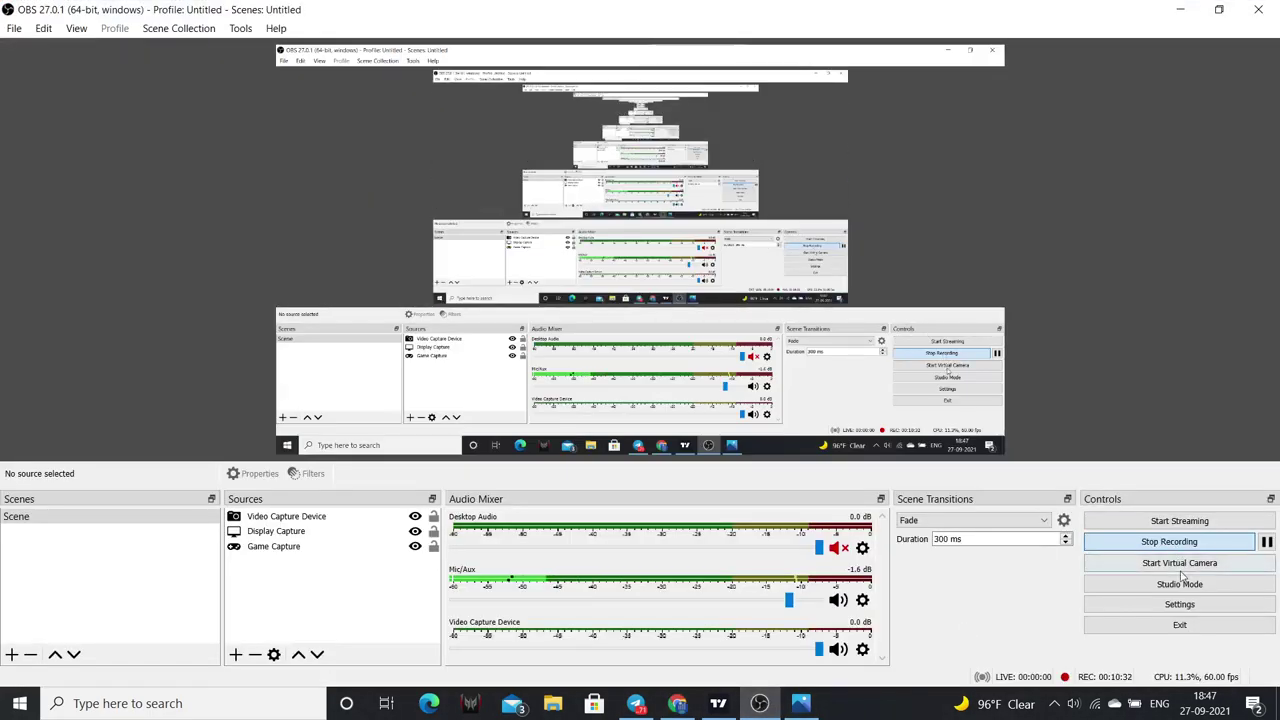